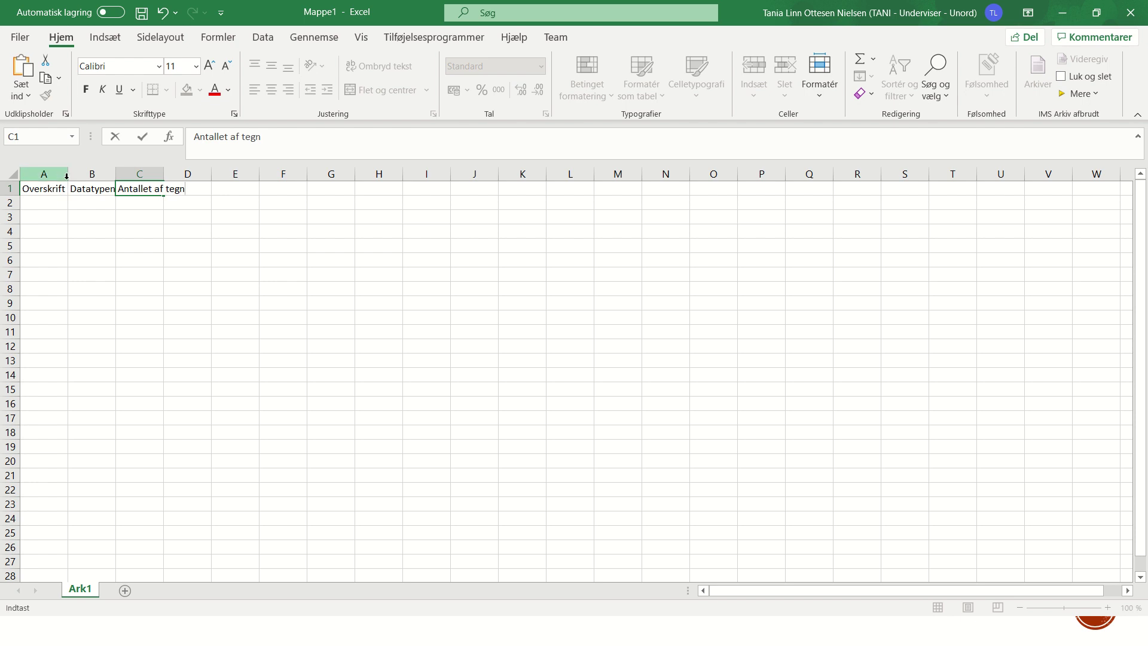
Widen columns A, B and C so the headings Overskrift, Datatypen and Antallet af tegn fit within their cells.
left_click(93, 173)
left_click_drag(116, 173, 330, 173)
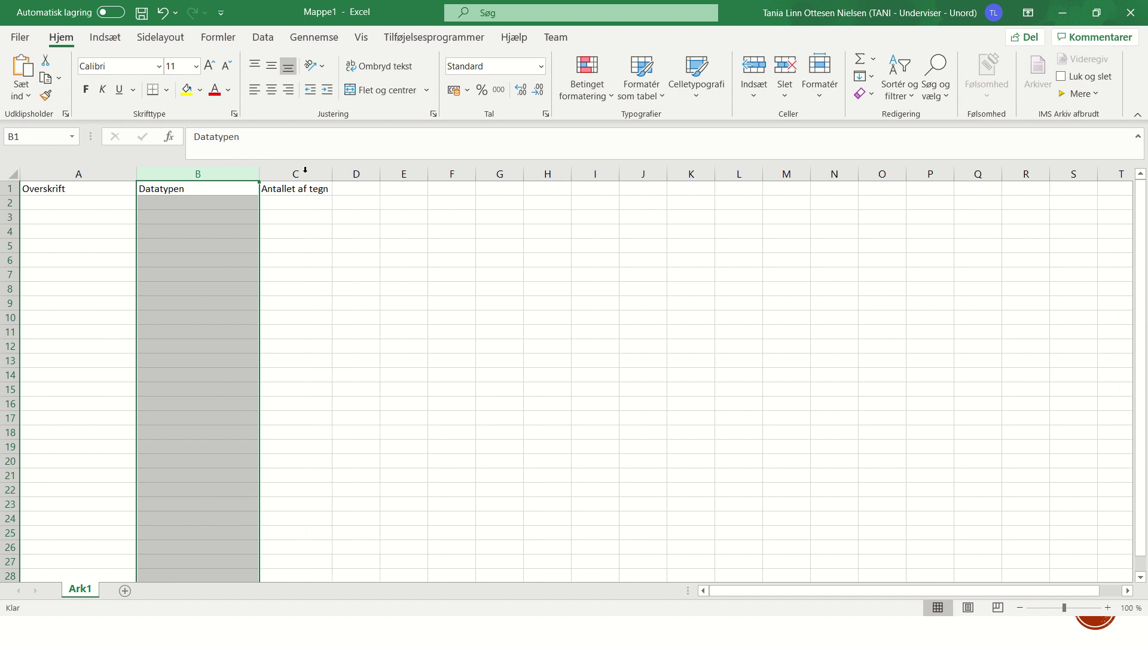
Enter CPRnr/Unord Id as the first field name under Overskrift in cell A2.
left_click(97, 202)
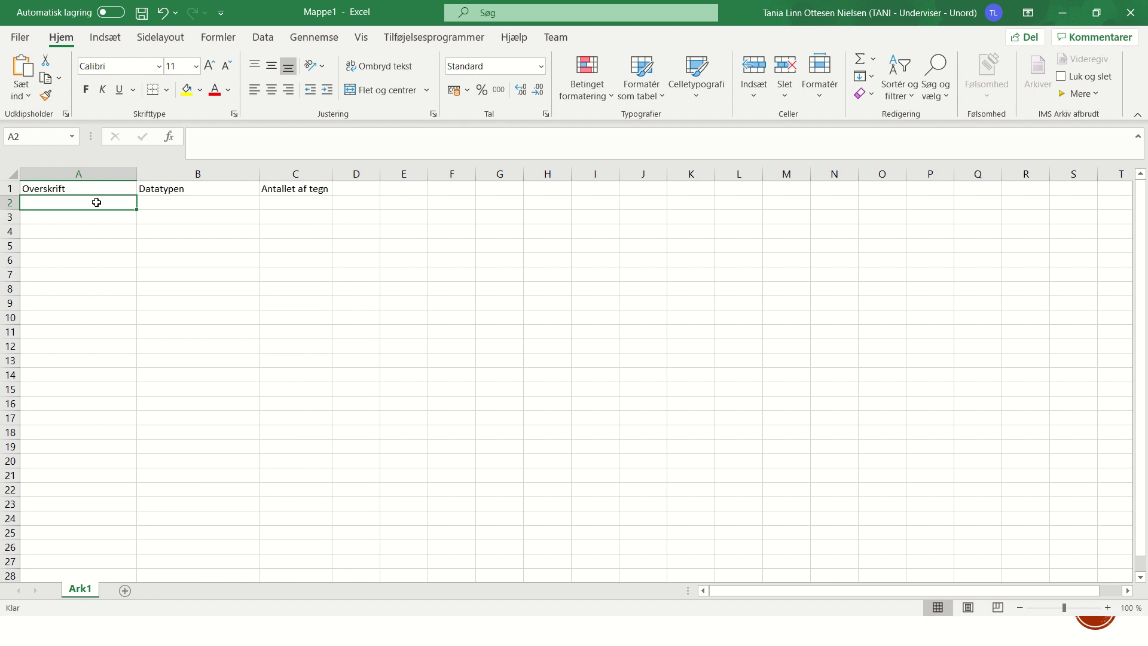
type("CPRnr")
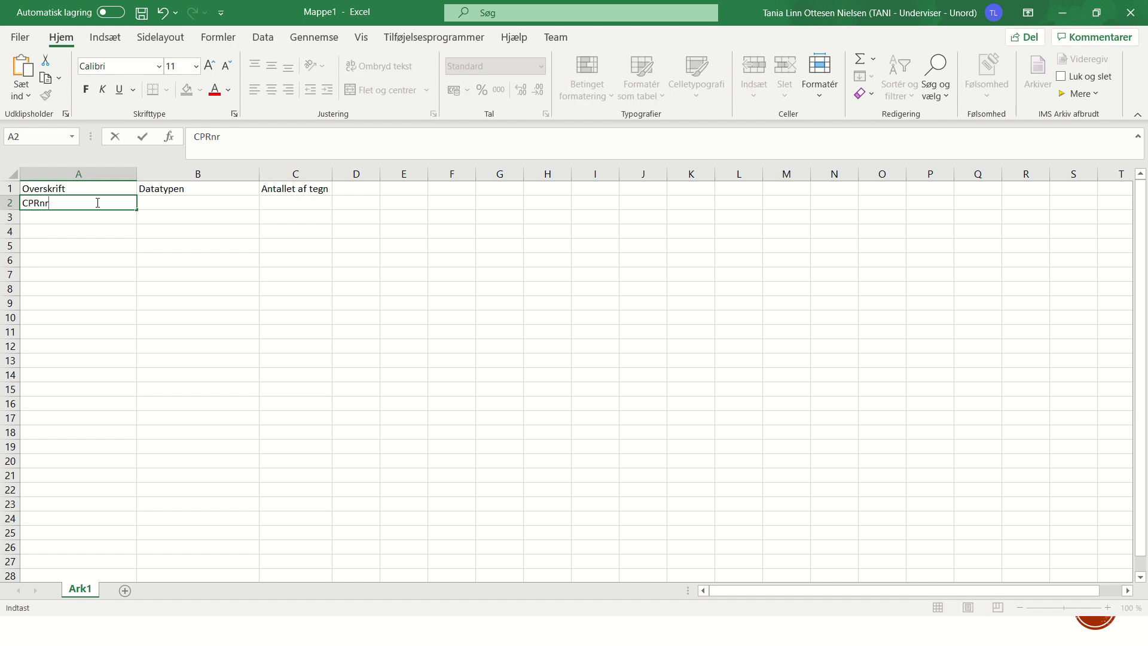
type("/Unord Id")
key("Tab")
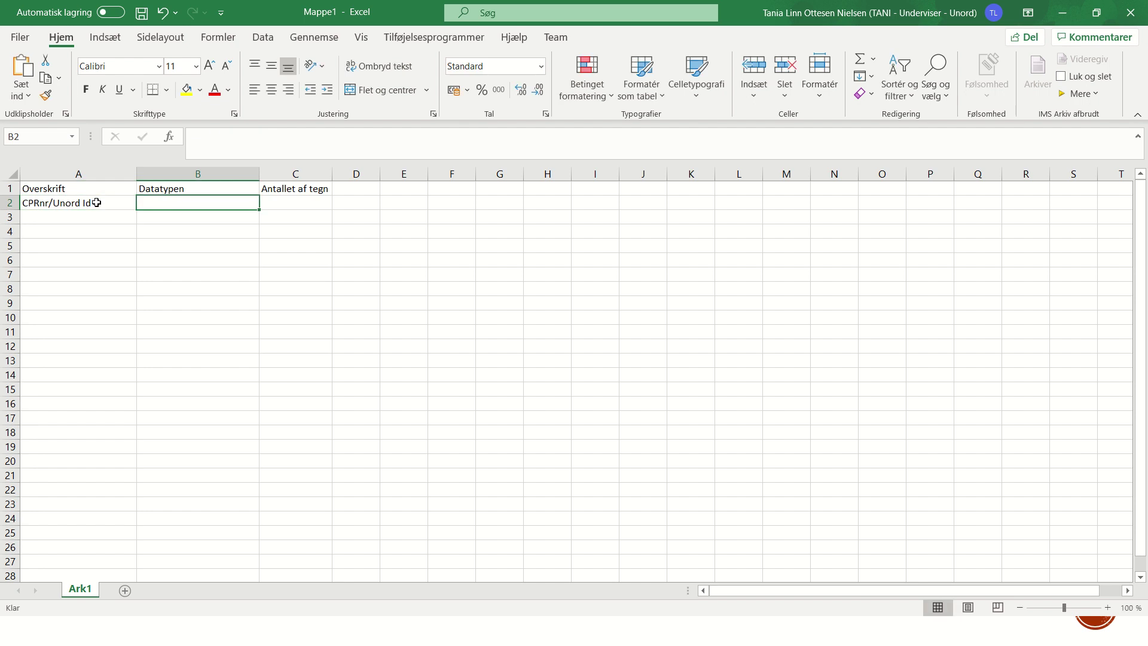
Make the field name in A2 UnordID, and enter Varchar as its datatype and 10 as its number of characters.
left_click(97, 203)
type("U")
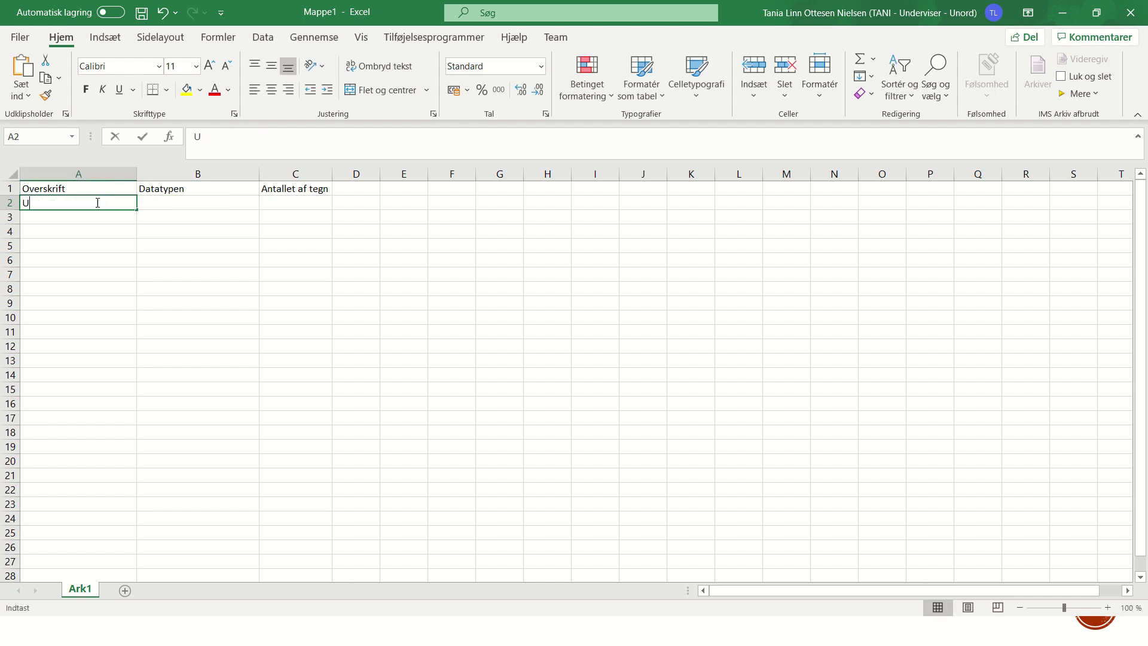
type("nordID")
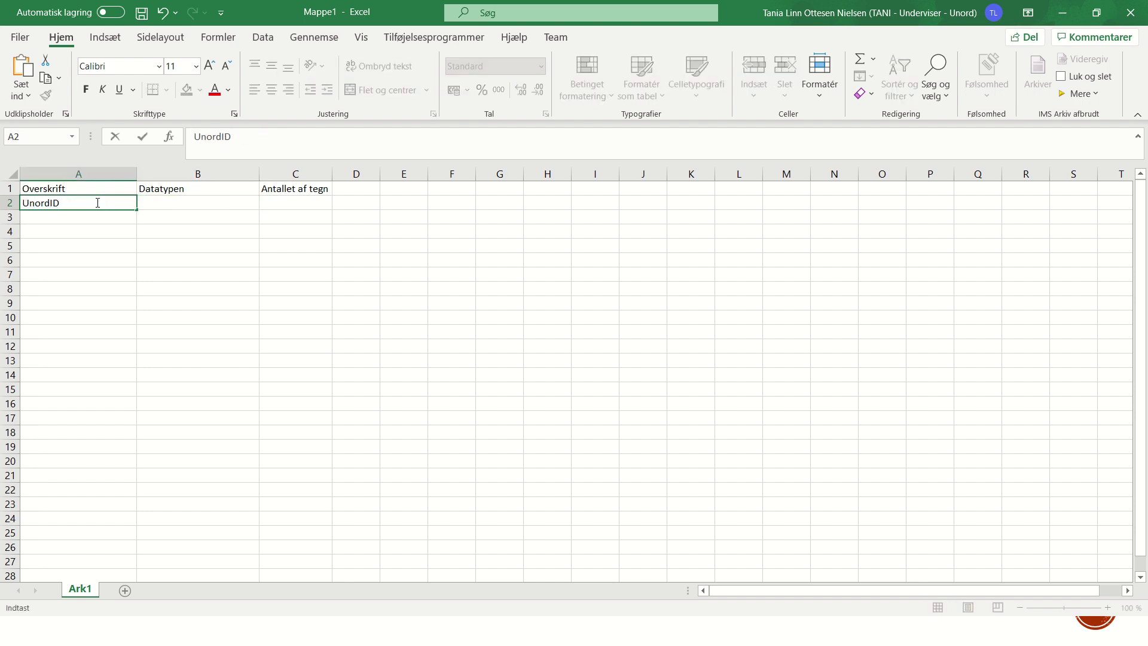
key("Tab")
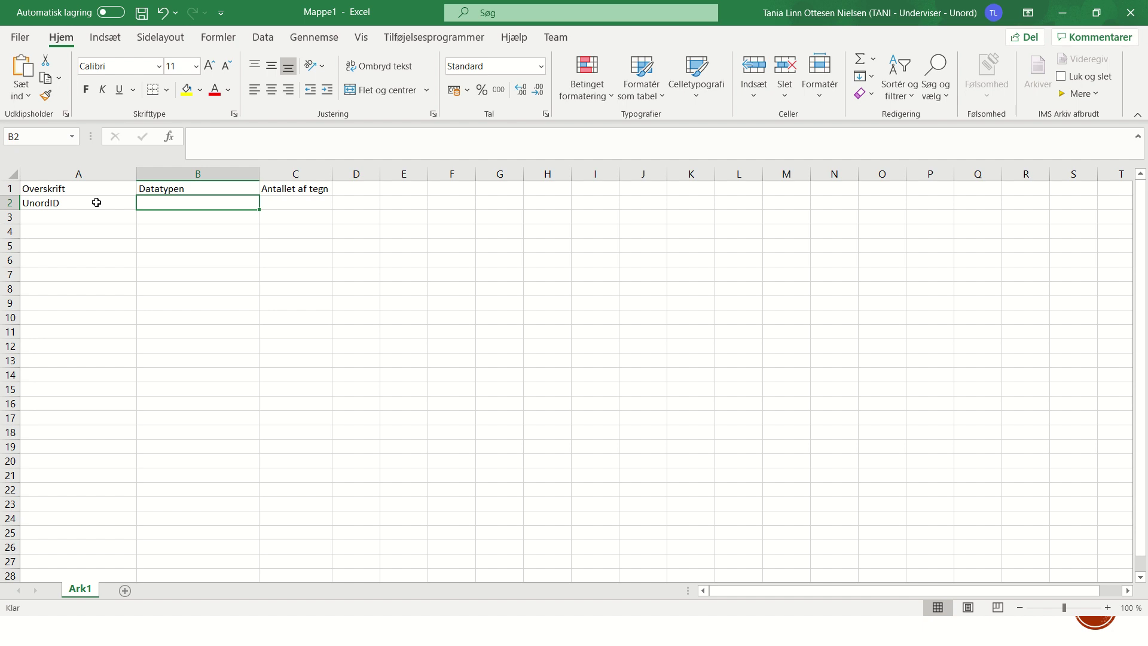
type("Varchar")
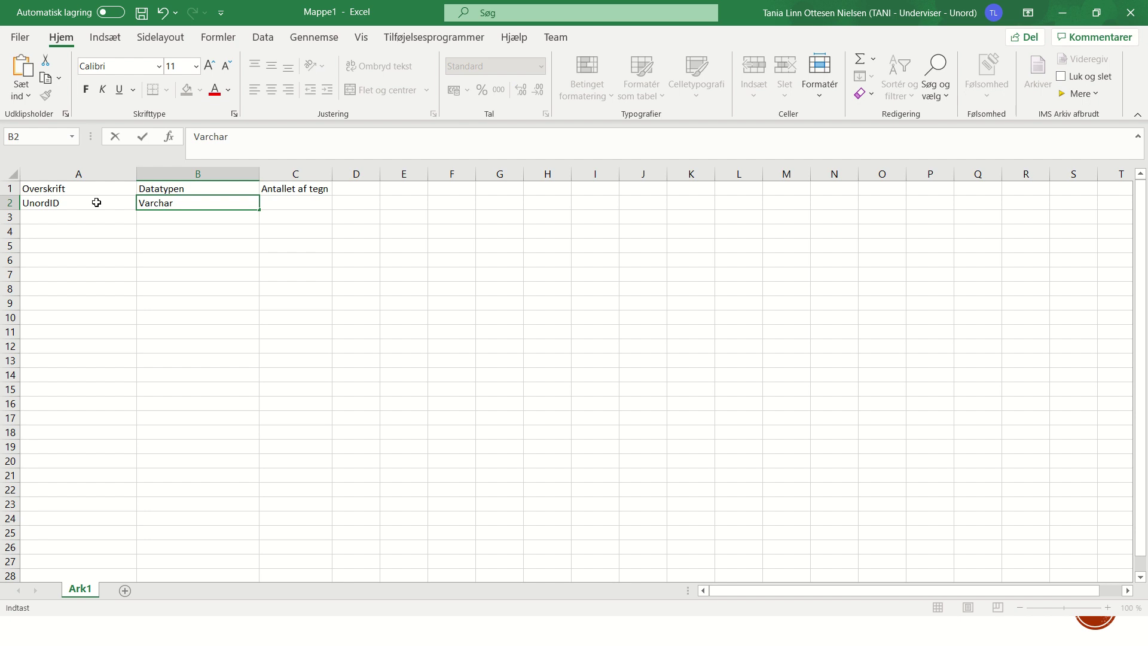
key("Tab")
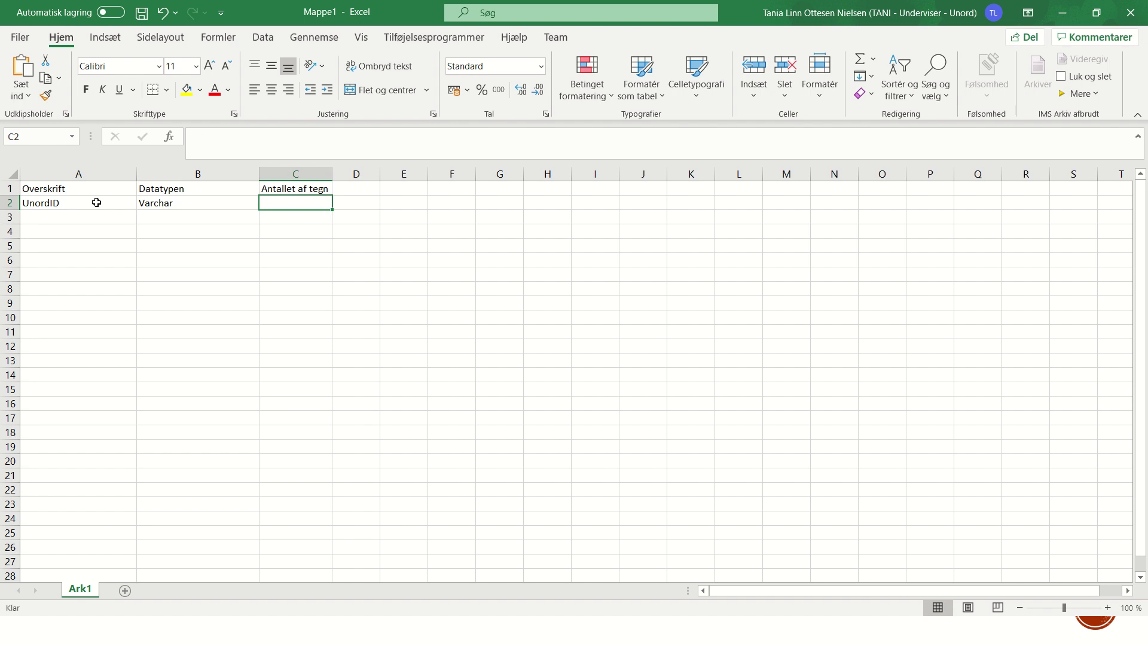
type("10")
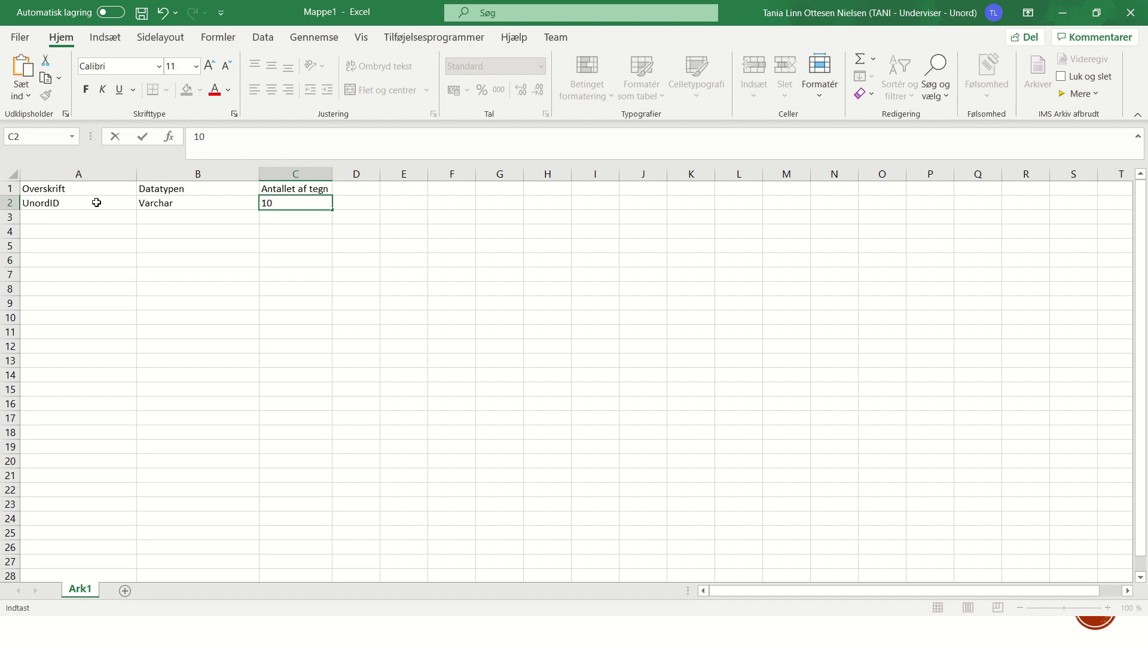
key("Return")
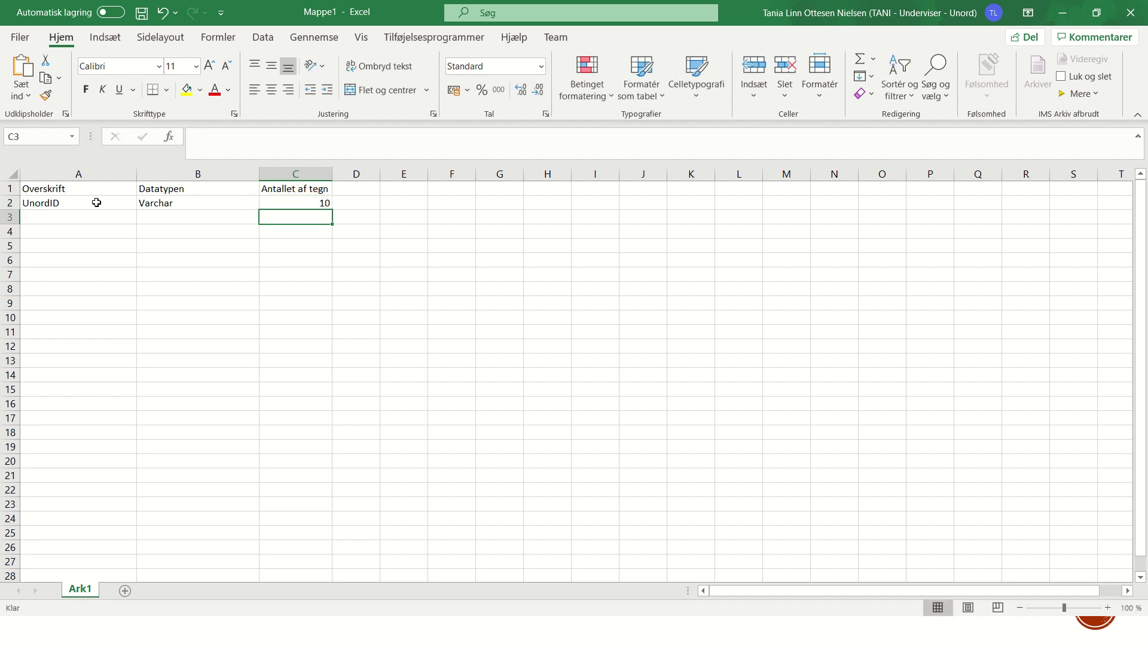
Fill row 3 with the field Navn, datatype Varchar and a length of 30 characters.
key("Left")
key("Left")
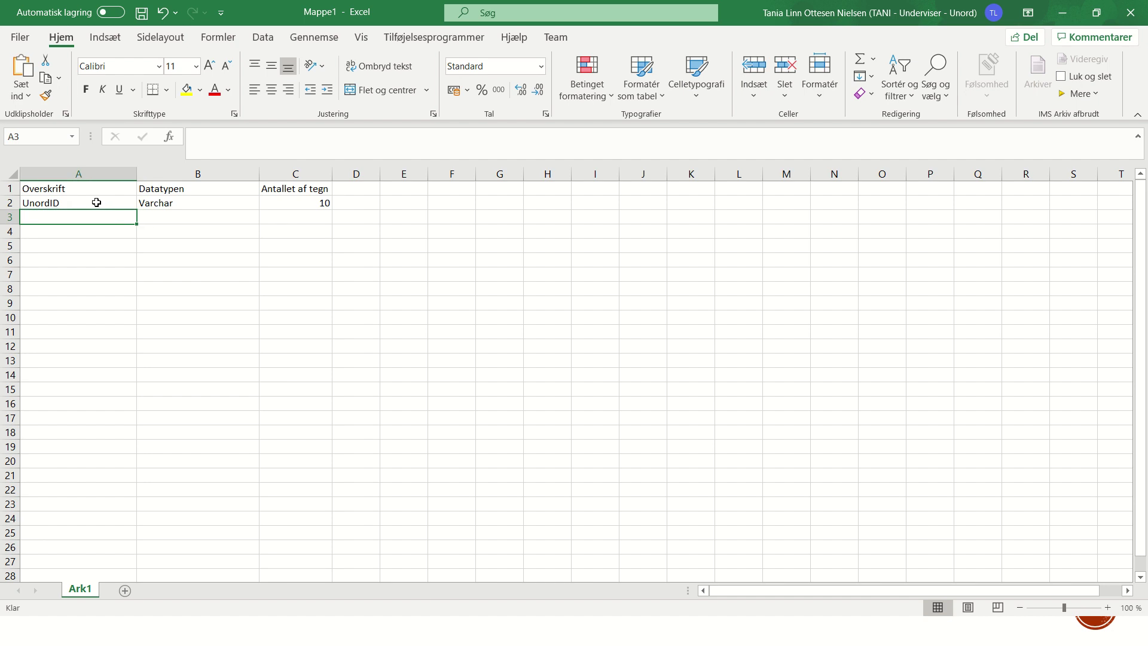
type("Navn")
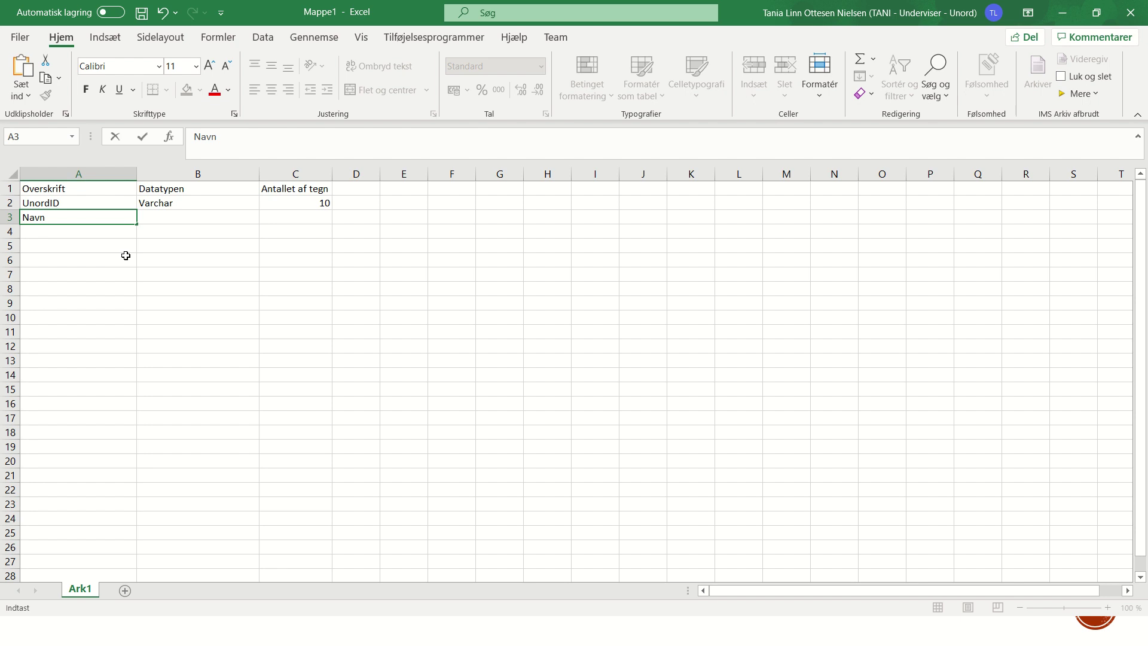
left_click(181, 220)
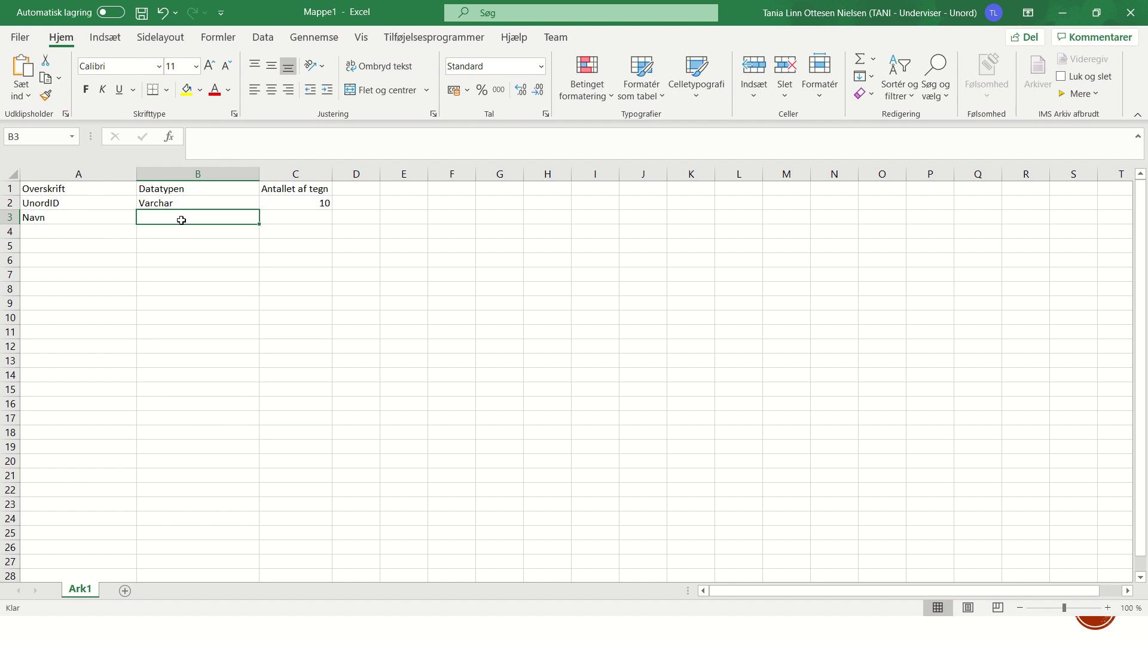
type("Varchar")
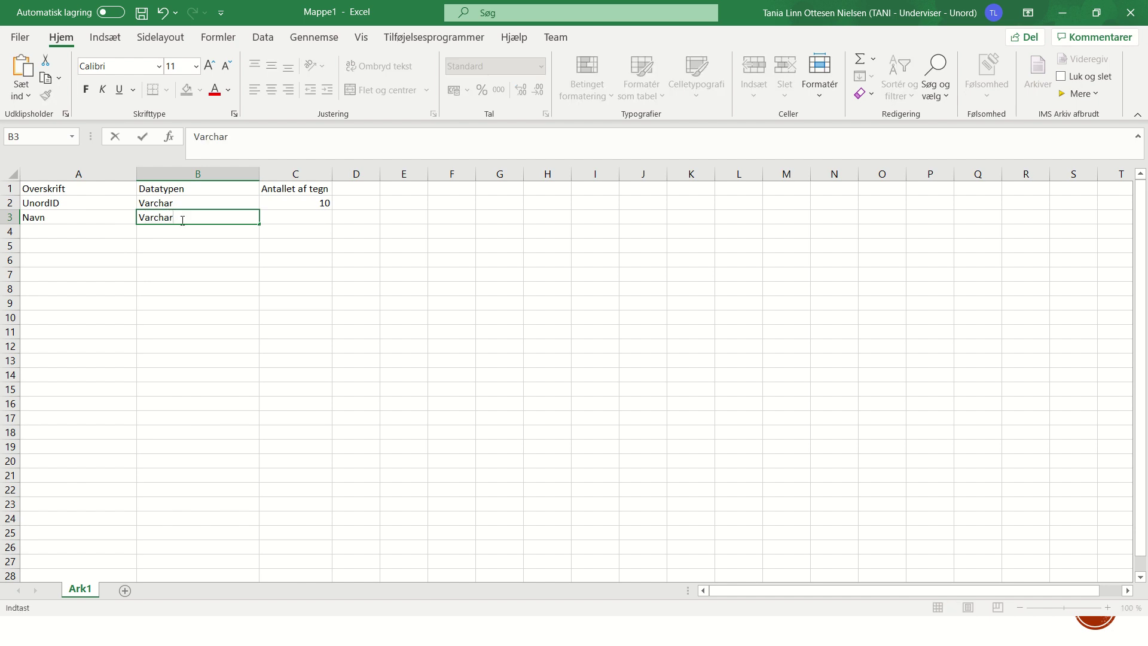
key("Tab")
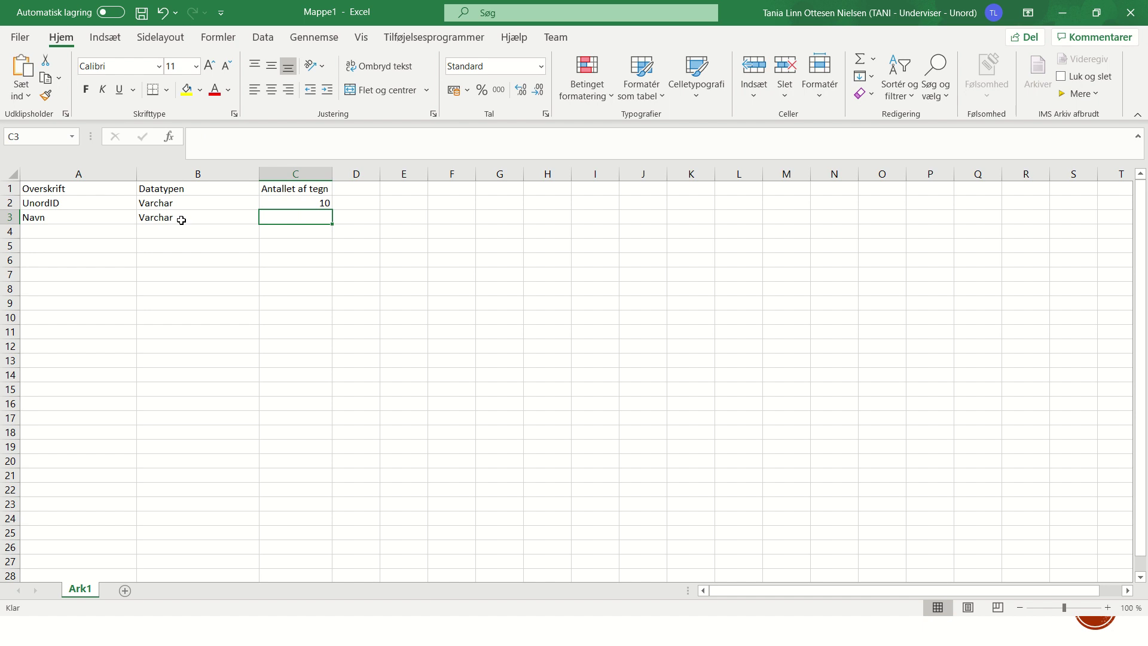
type("30")
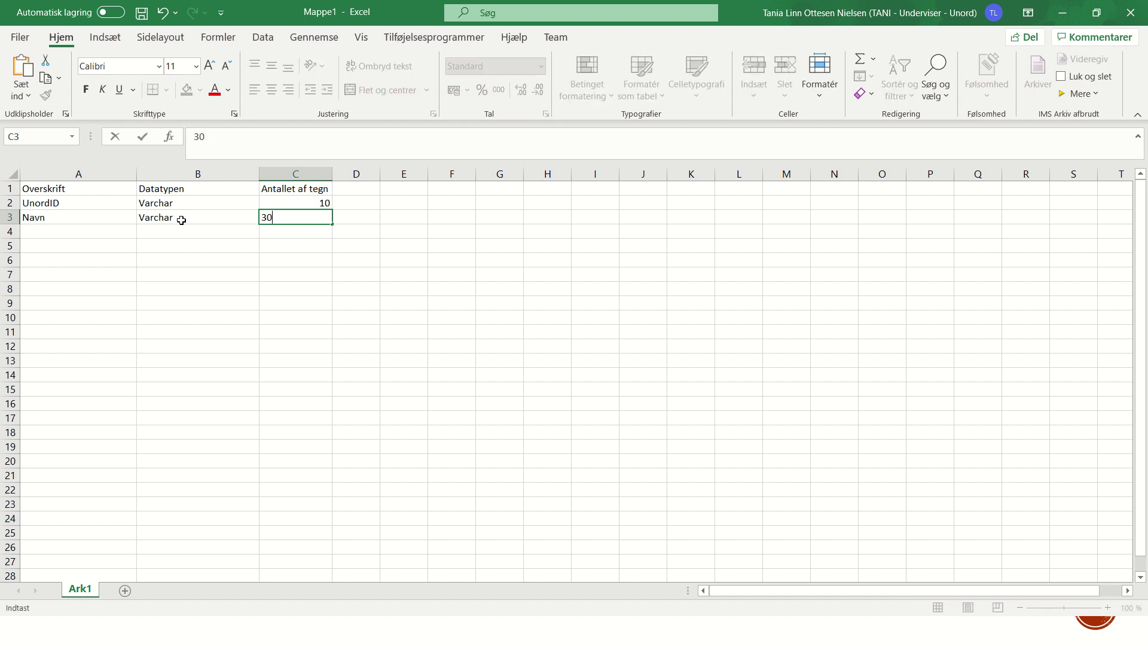
key("Return")
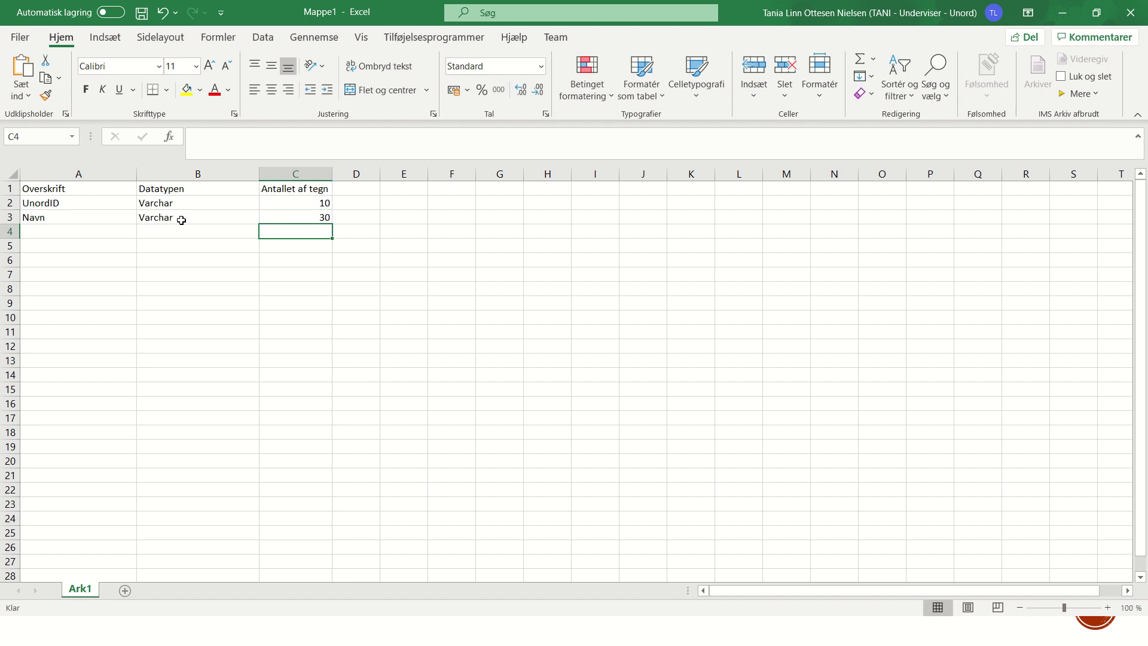
Fill row 4 with the field Klasse, datatype Varchar and a length of 3 characters.
key("Left")
key("Left")
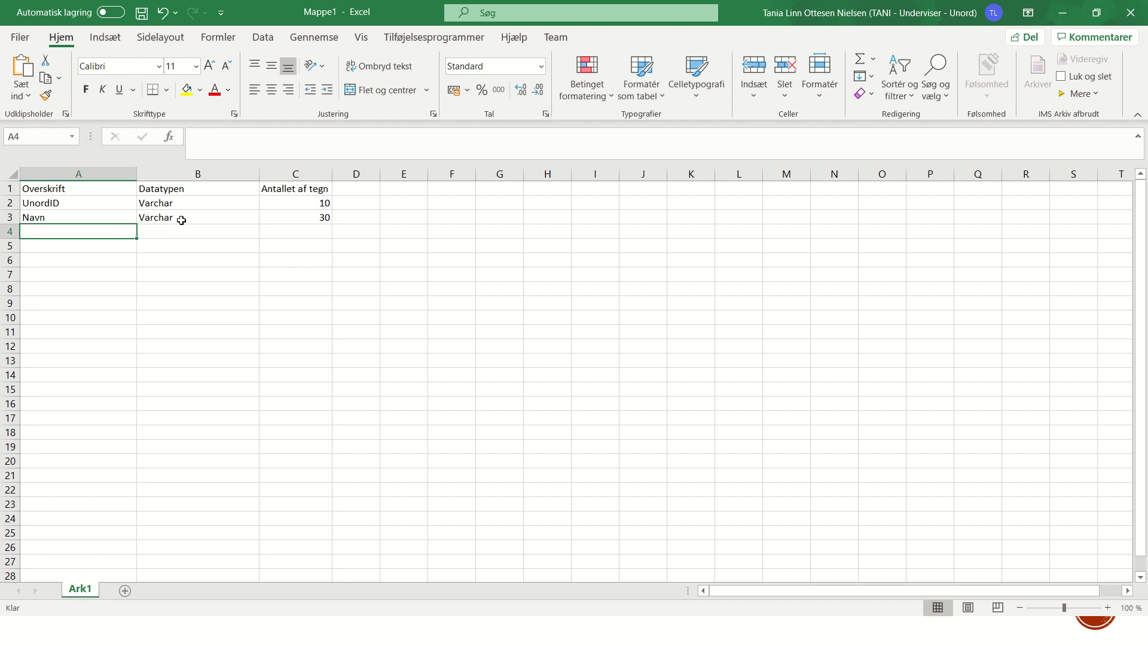
type("Klasse")
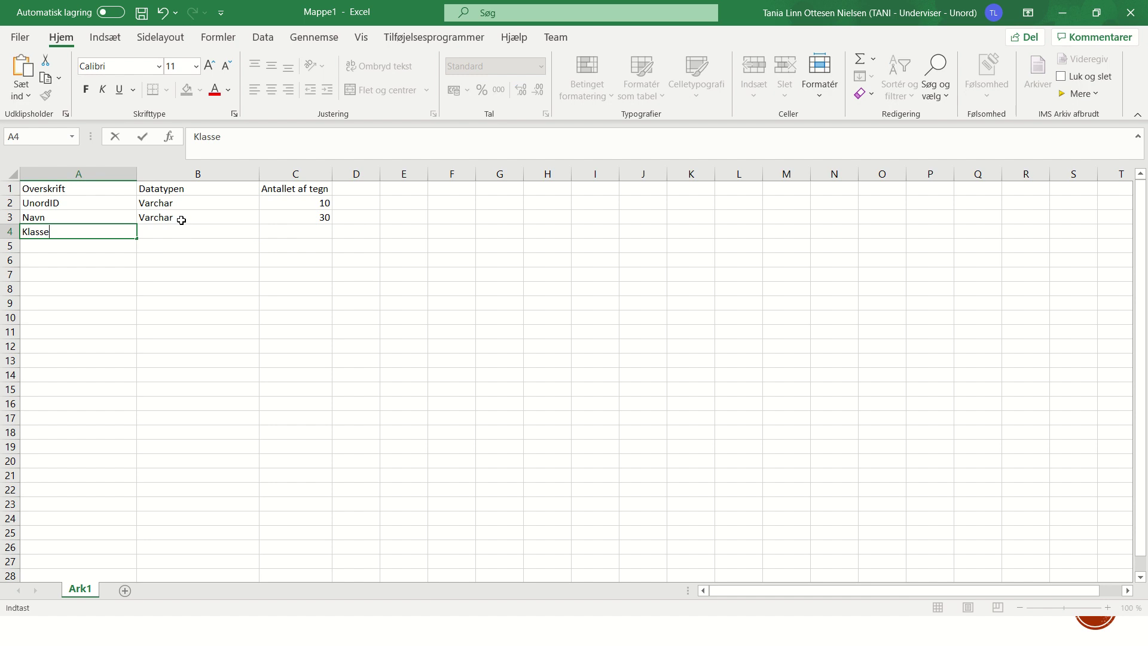
key("Tab")
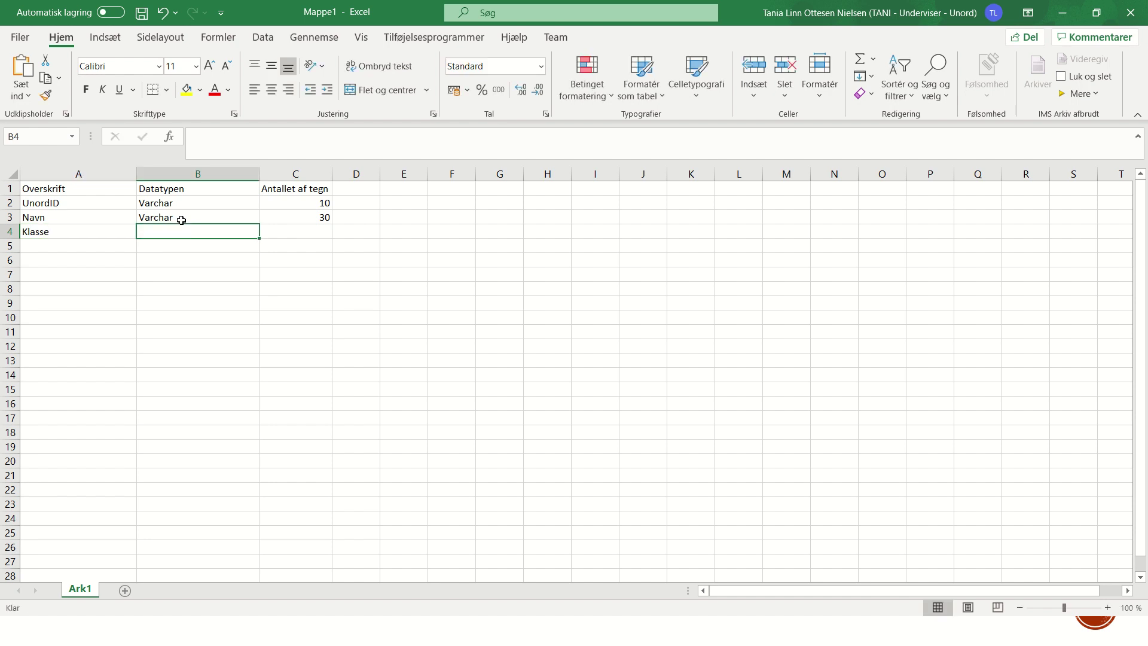
type("Varchar")
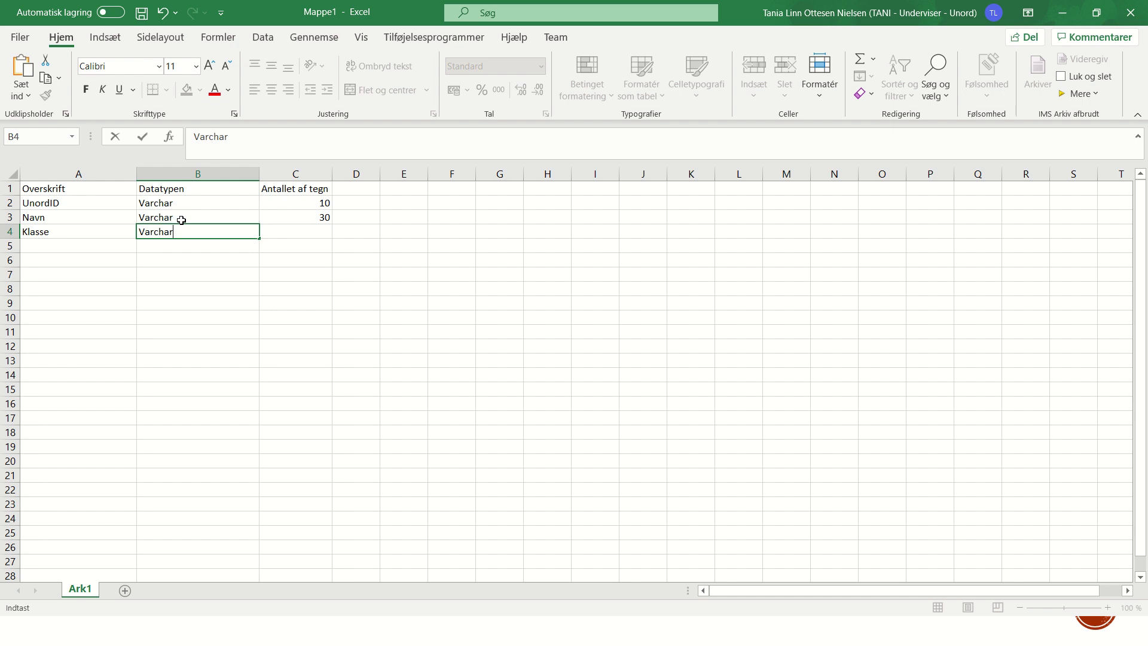
key("Tab")
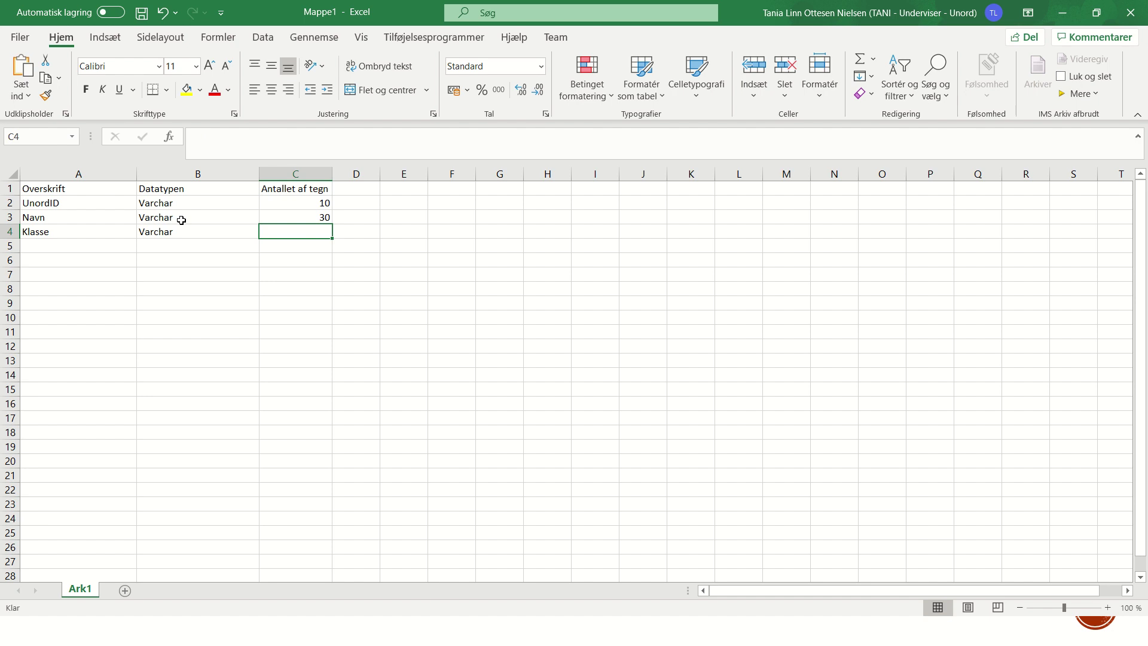
type("3")
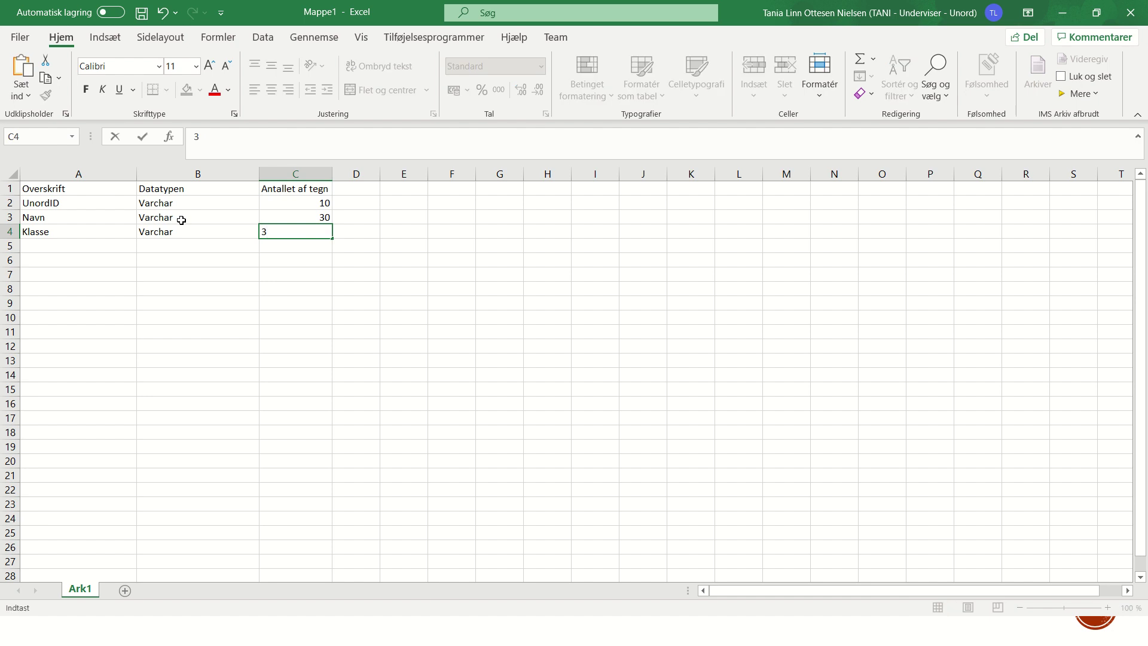
key("Return")
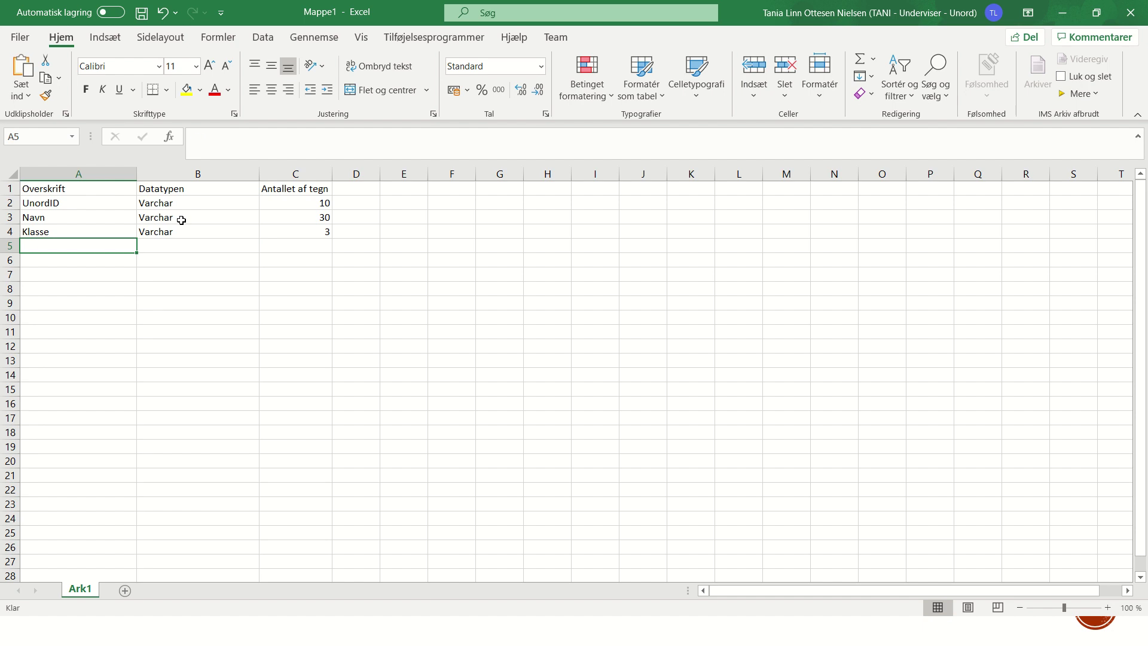
Fill row 5 with the field Mobil, datatype INT and a length of 8 characters.
type("mo")
key("BackSpace")
key("BackSpace")
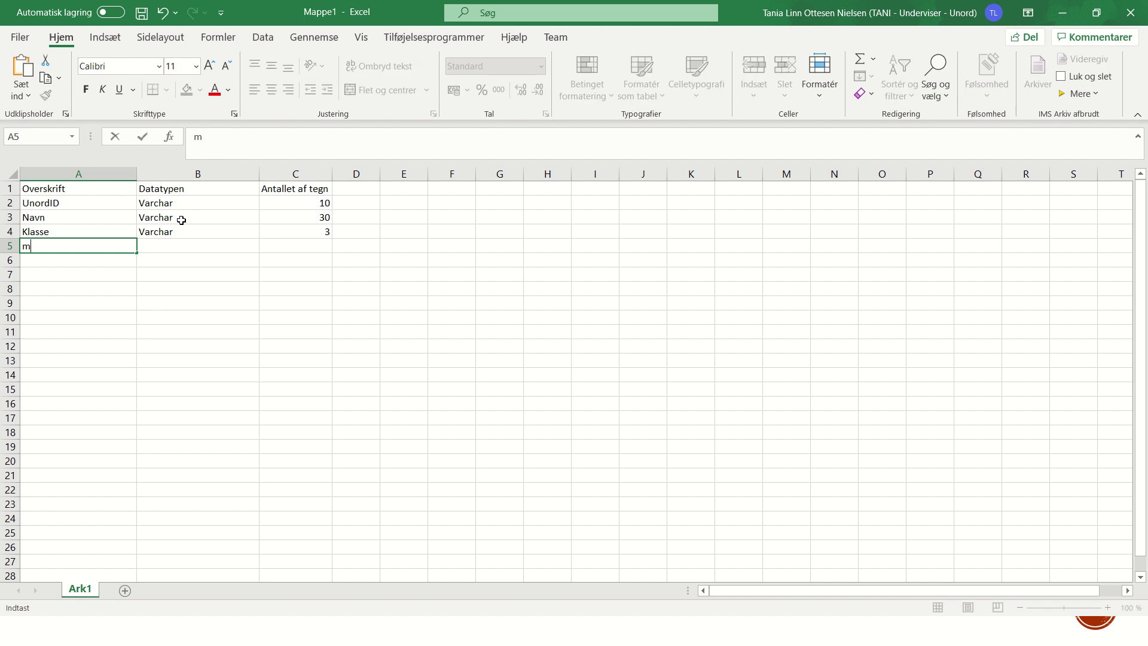
type("Mobil")
key("Tab")
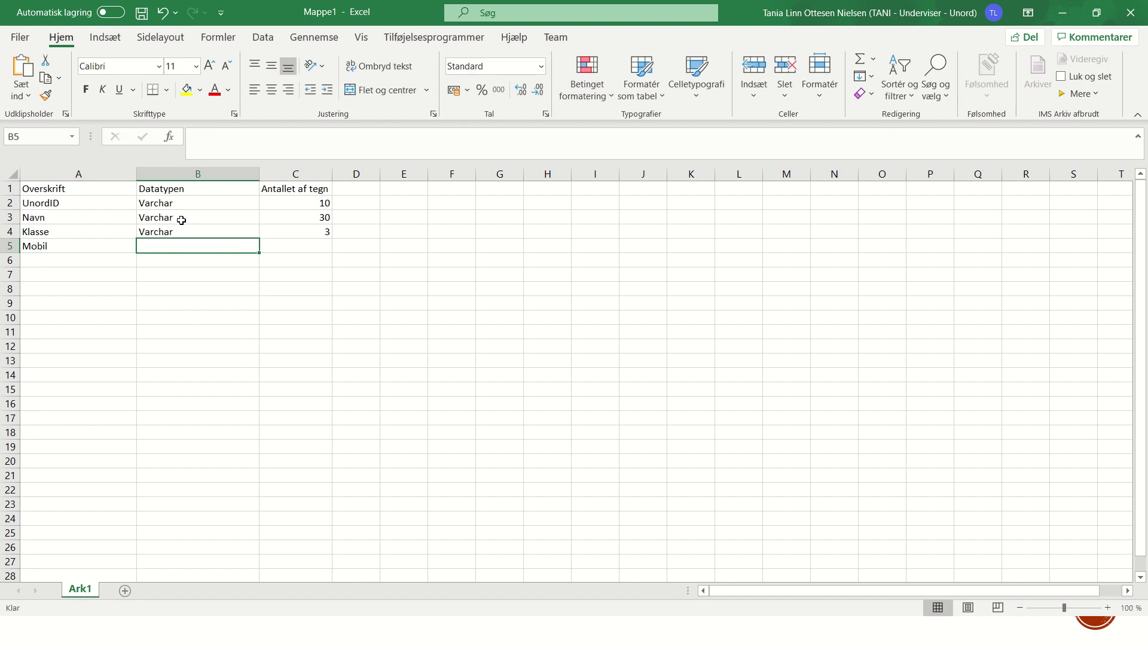
type("INT")
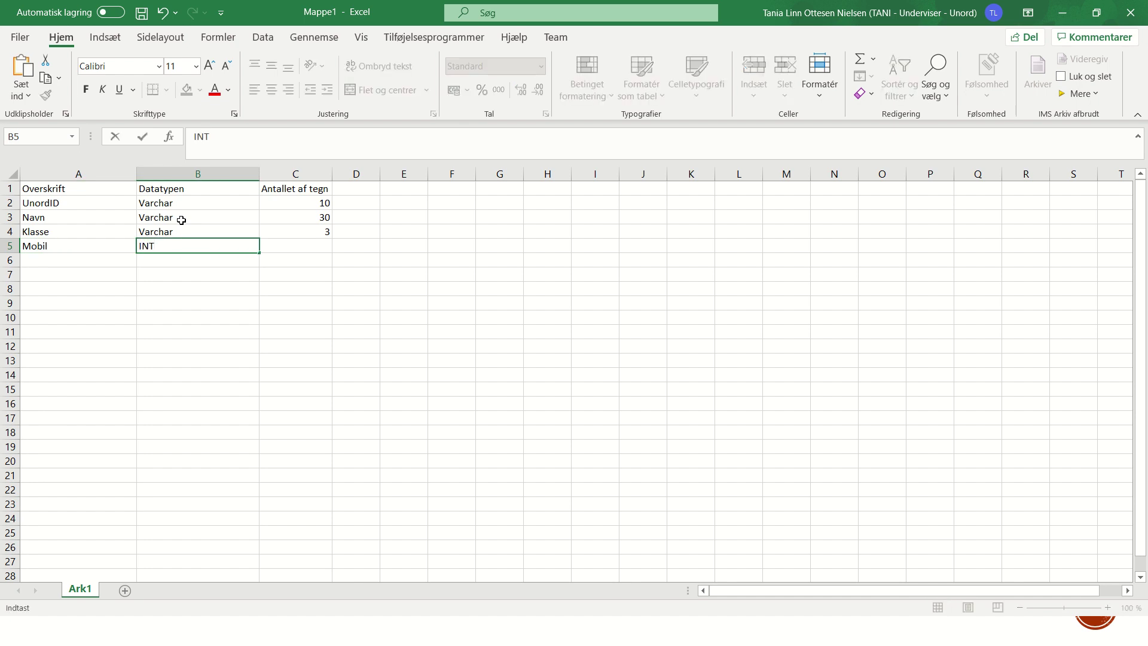
key("Tab")
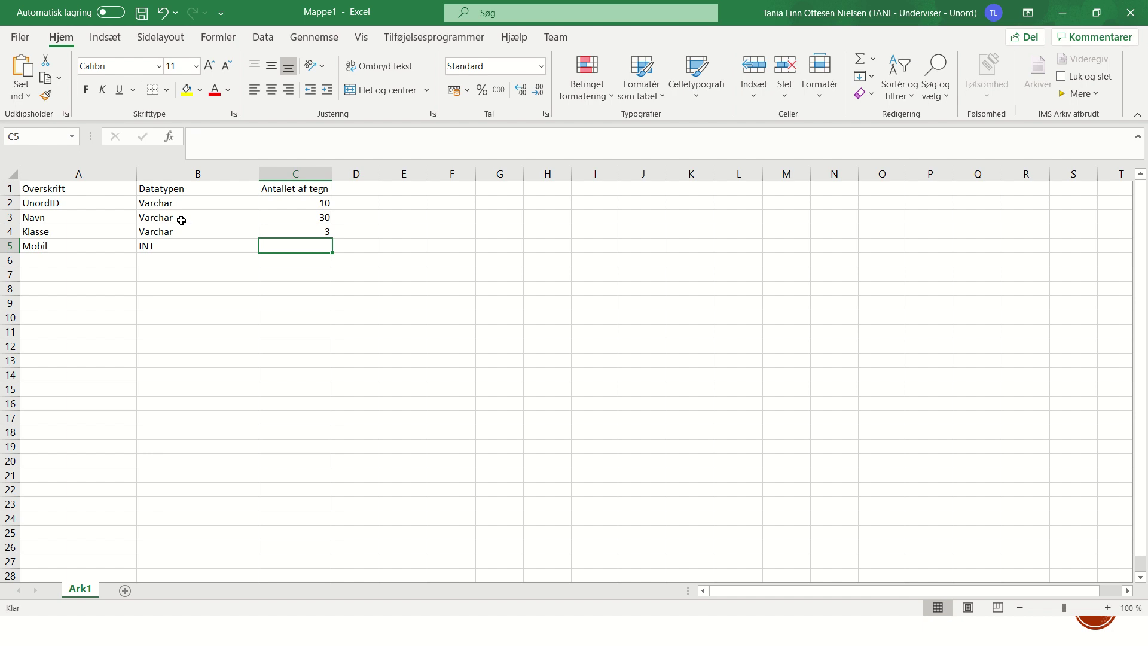
type("8")
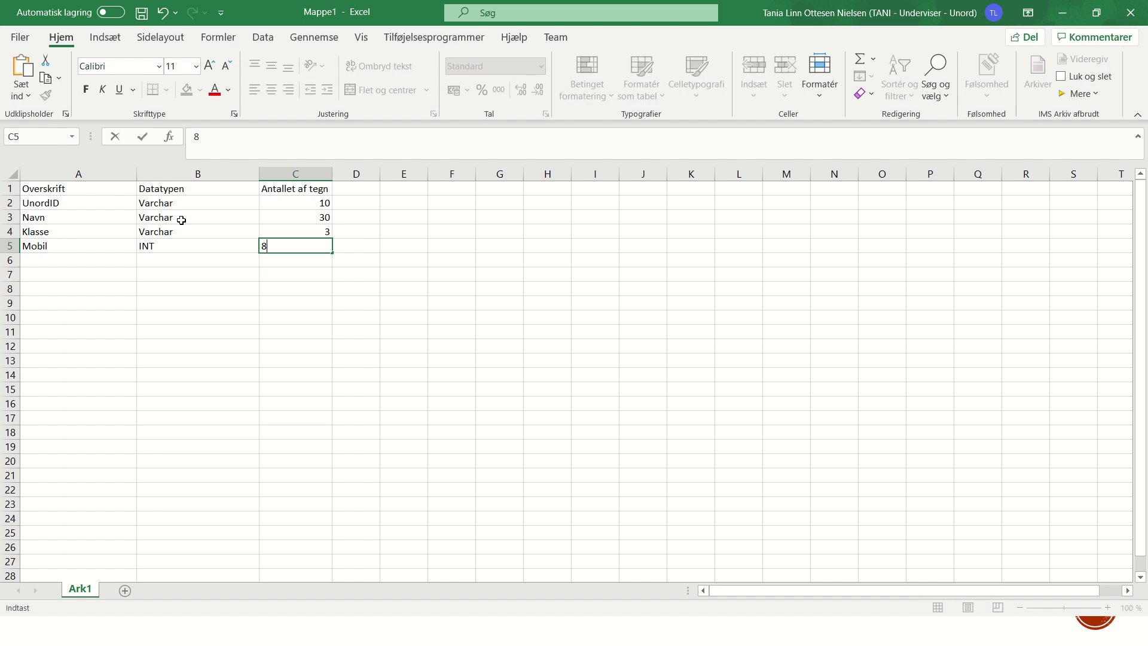
key("Return")
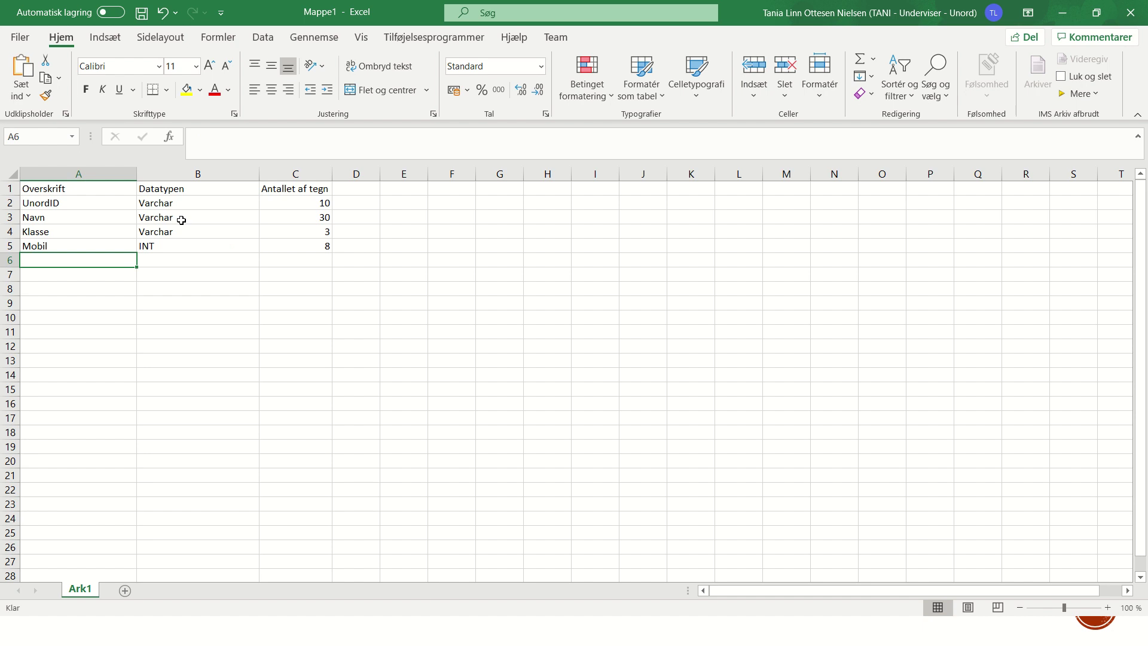
Fill row 6 with the field Email, datatype Varchar and a length of 40 characters.
type("Email")
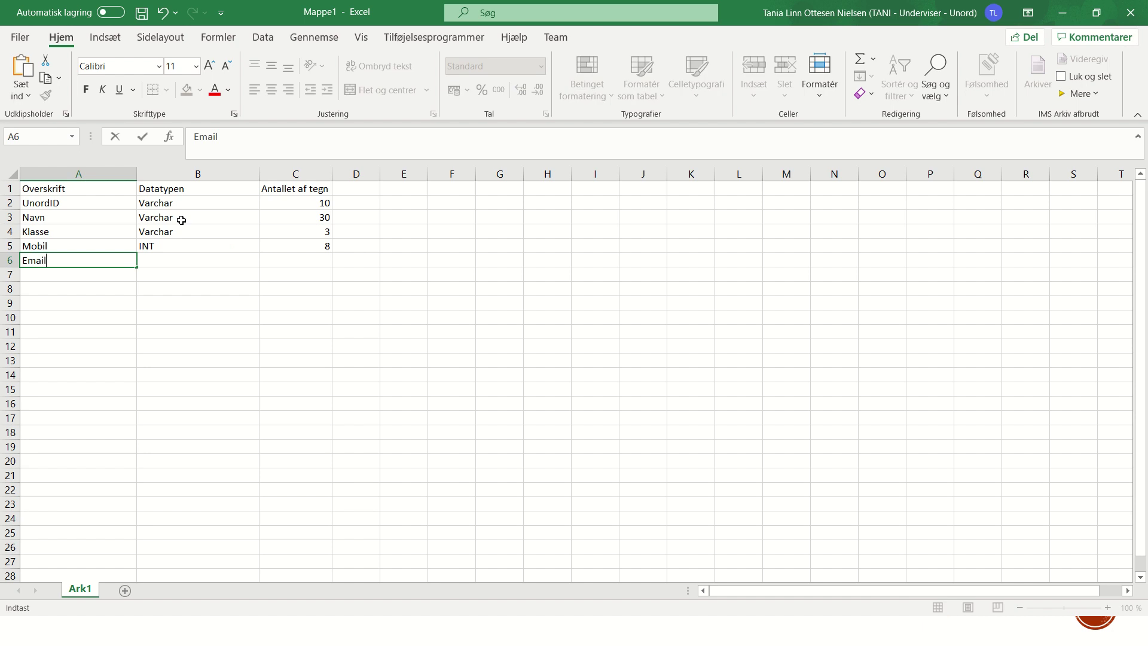
key("Tab")
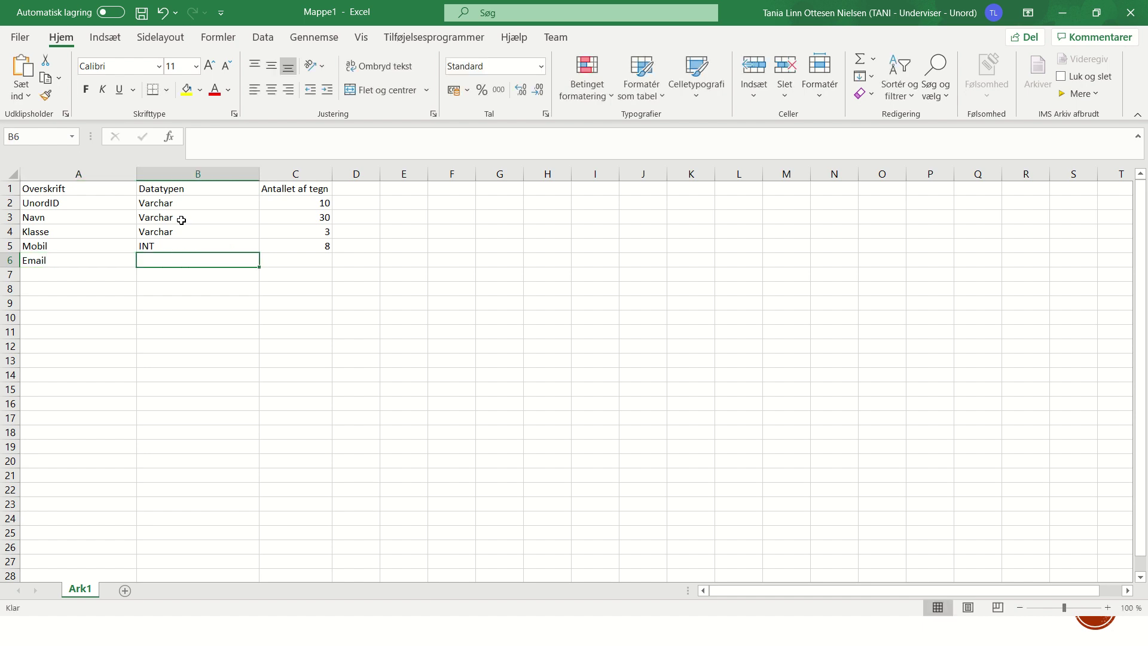
type("Varchar")
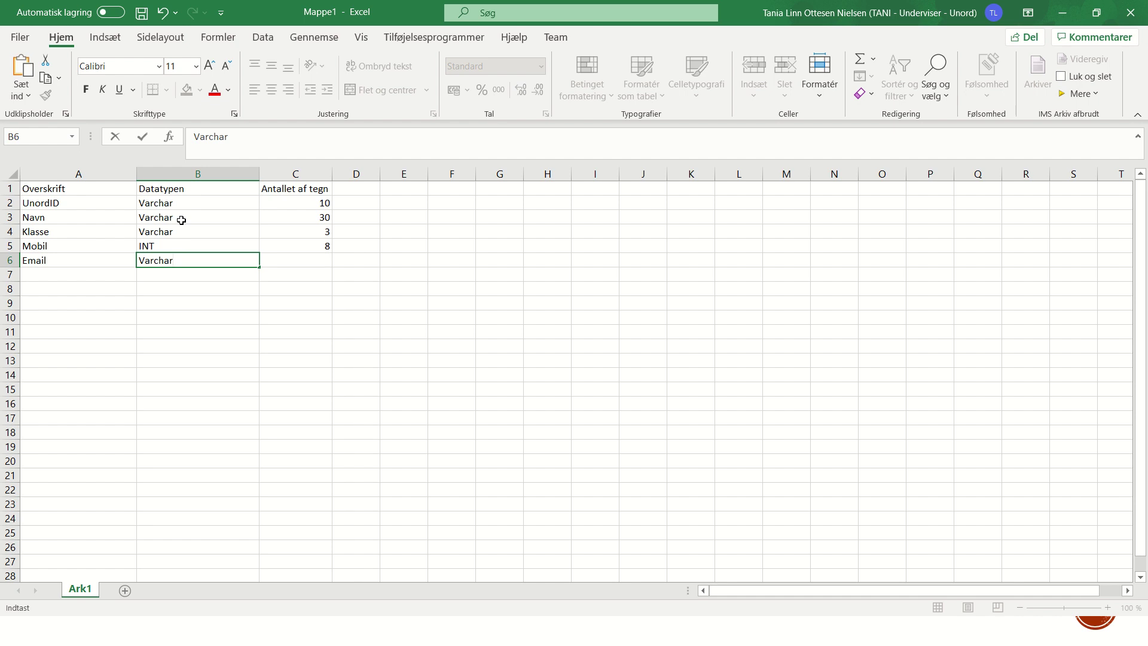
key("Tab")
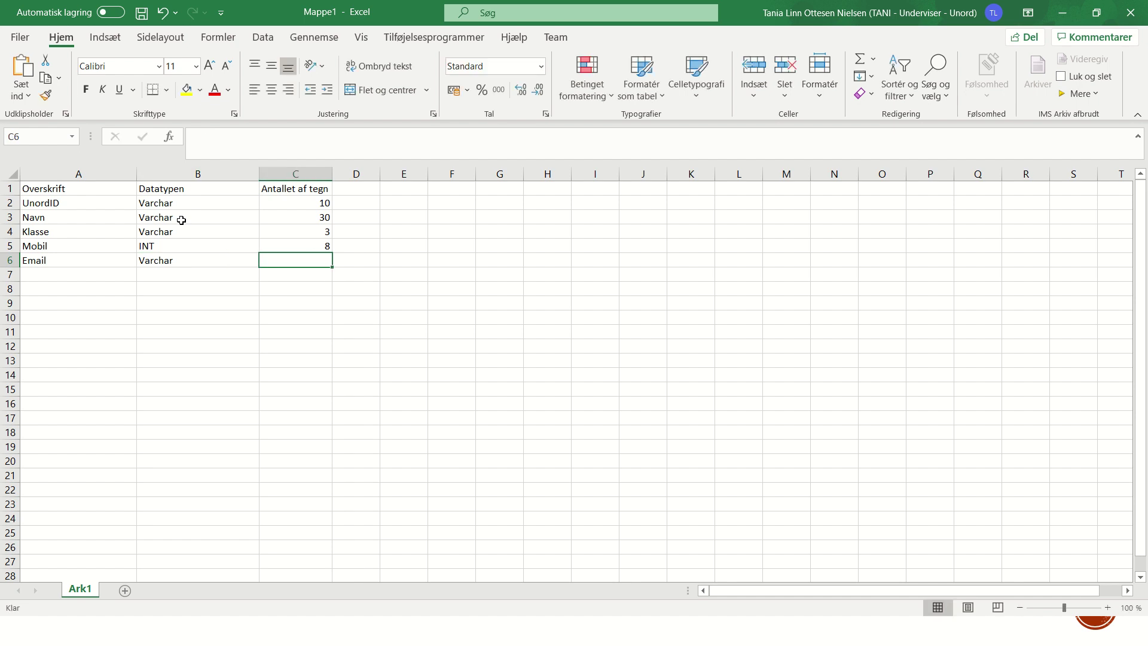
type("40")
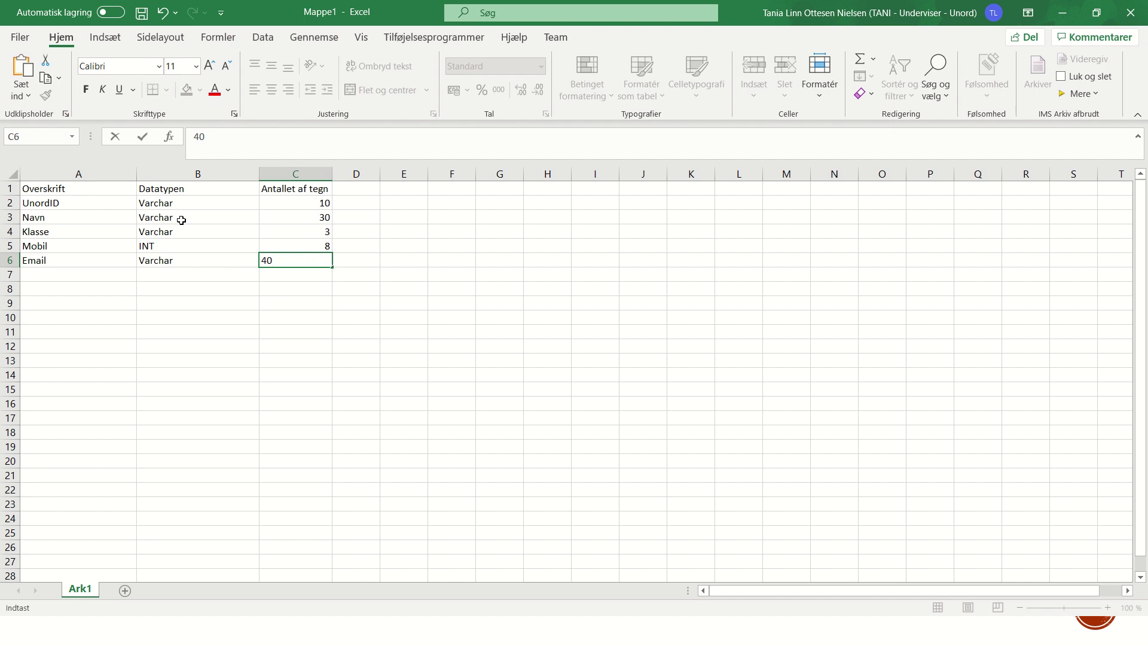
key("Return")
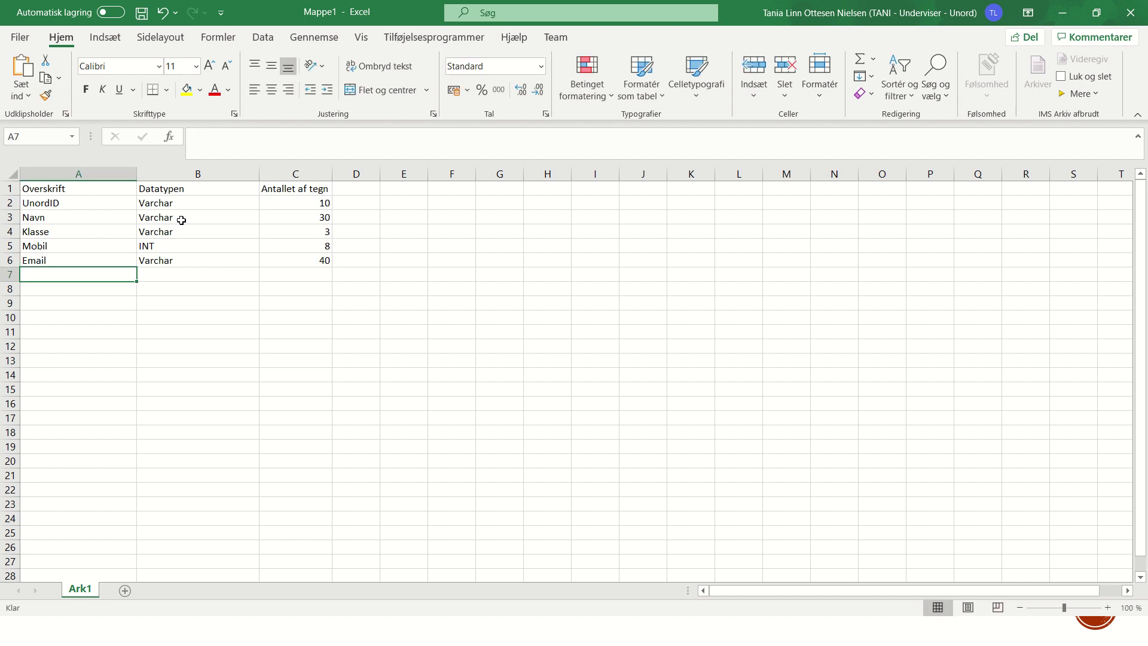
type("Adresse")
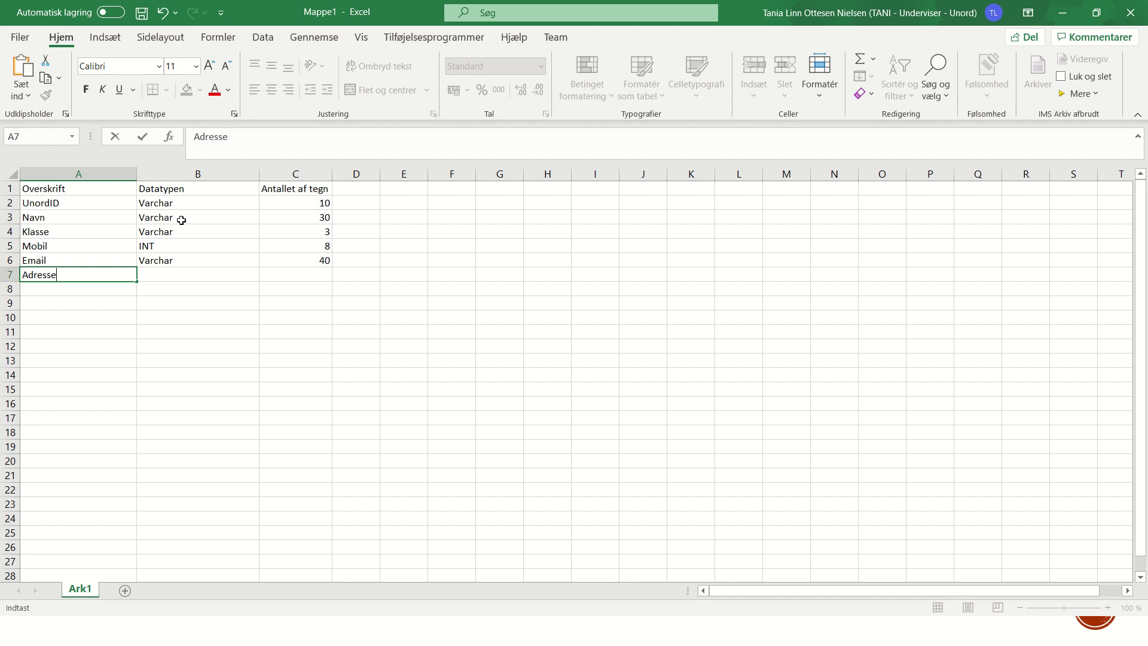
key("Tab")
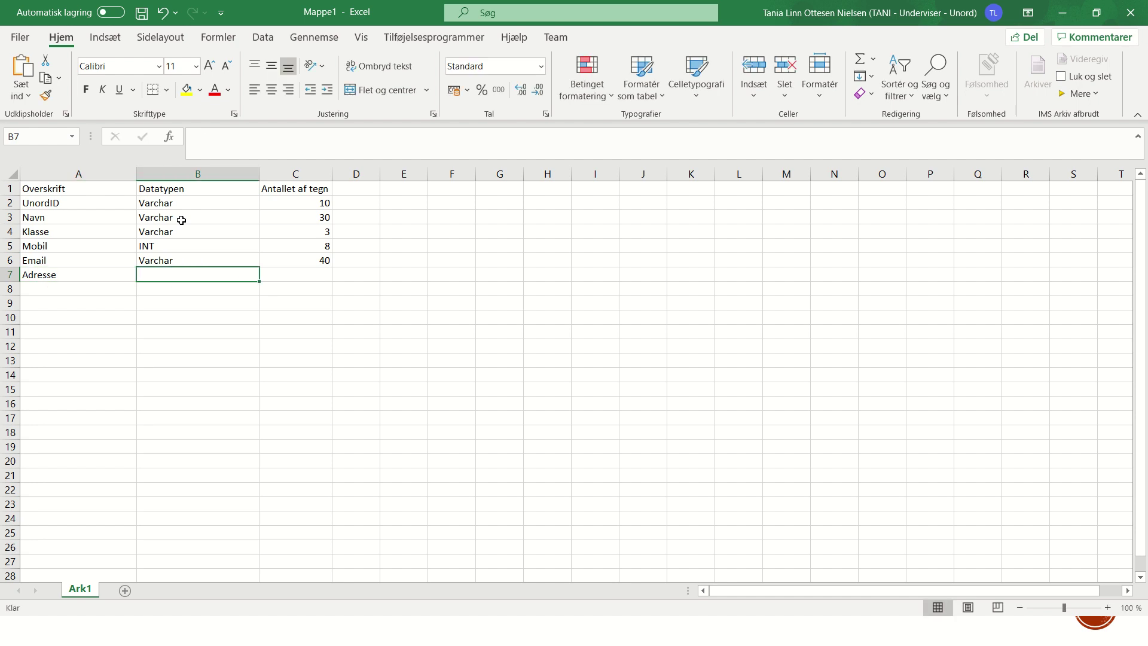
key("Left")
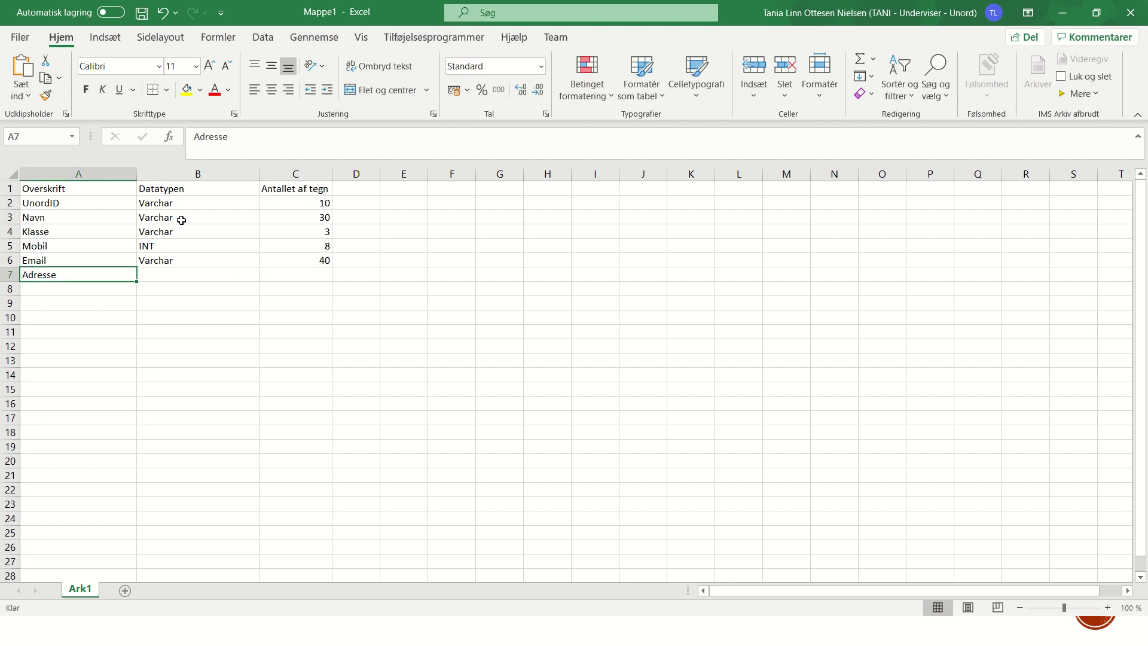
Fill row 7 with the field vejnavn, datatype Varchar and a length of 30 characters.
type("vejnavn")
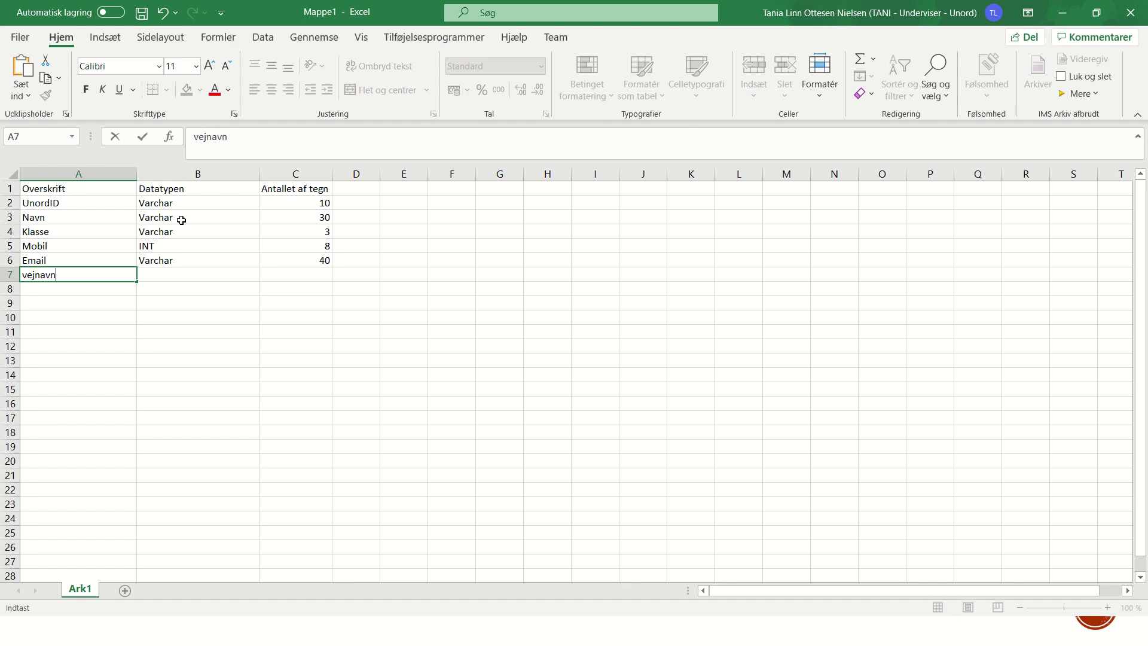
key("Tab")
type("Varchar")
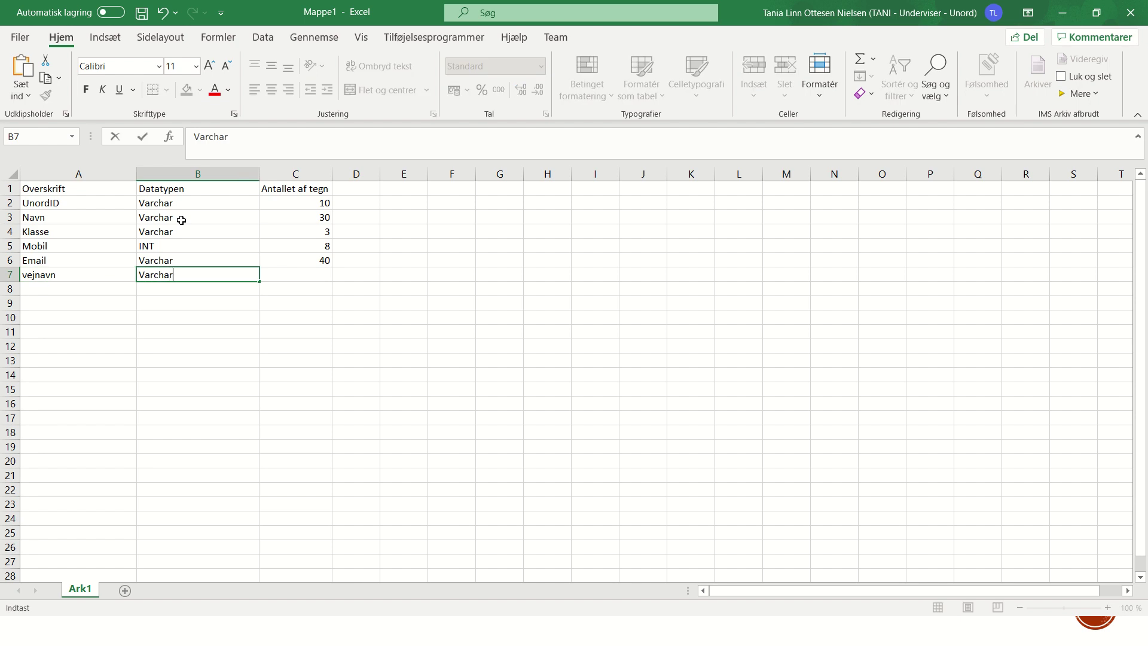
key("Tab")
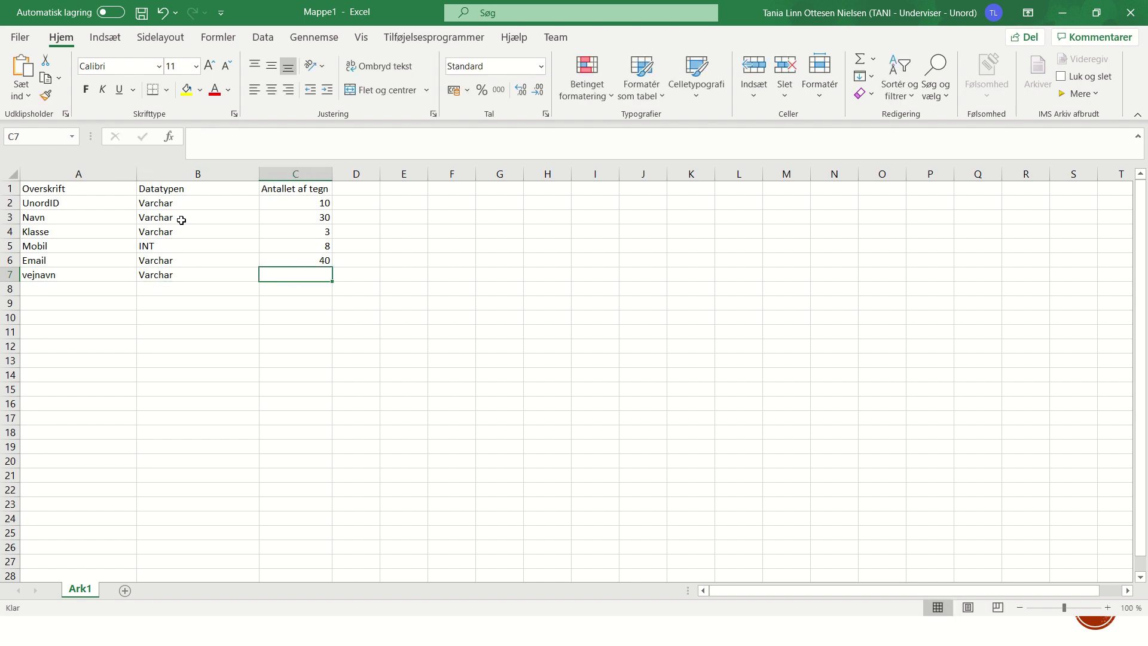
type("30")
key("Return")
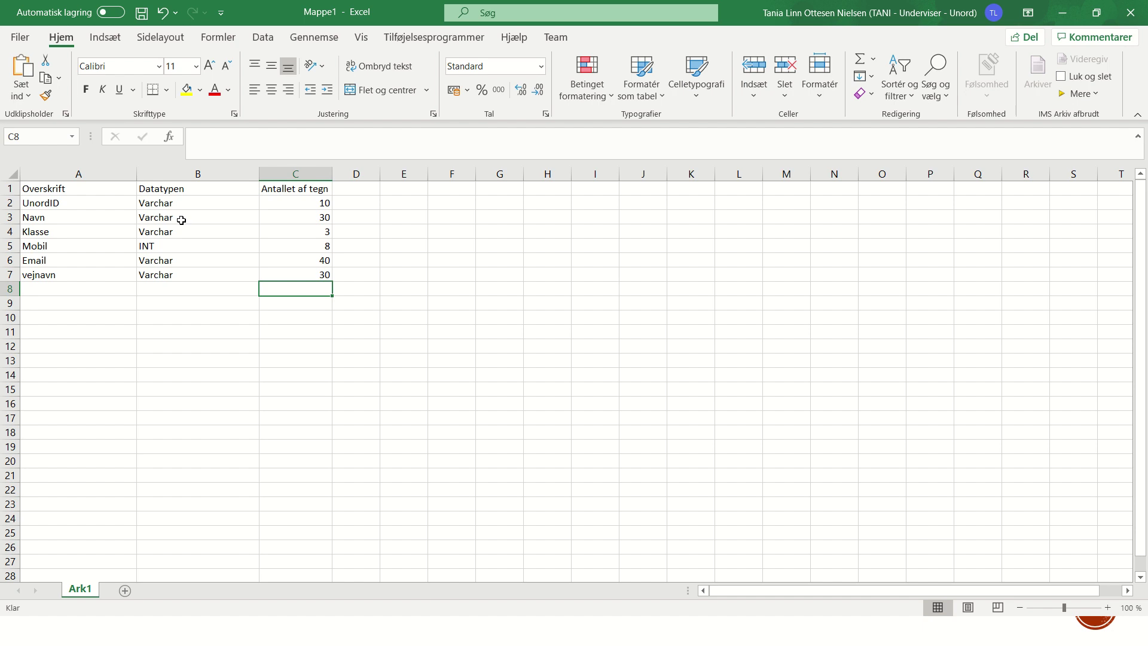
Fill row 8 with the field Husnr, datatype INT and a length of 4 characters.
key("Left")
type("Husnr")
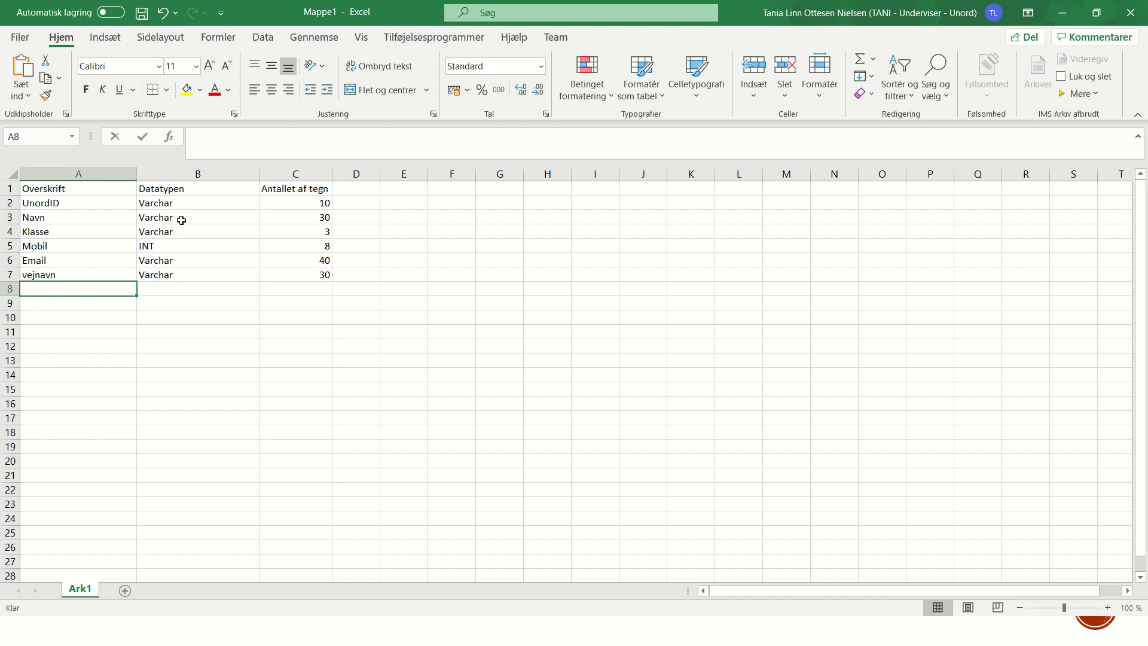
key("Tab")
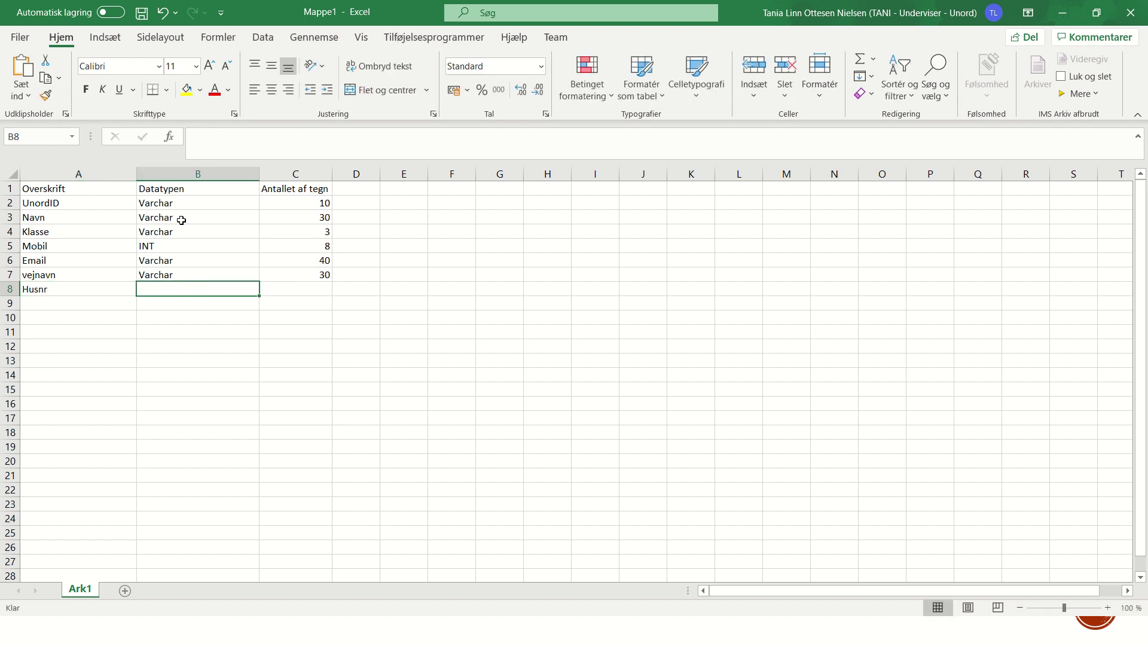
type("INT")
key("Tab")
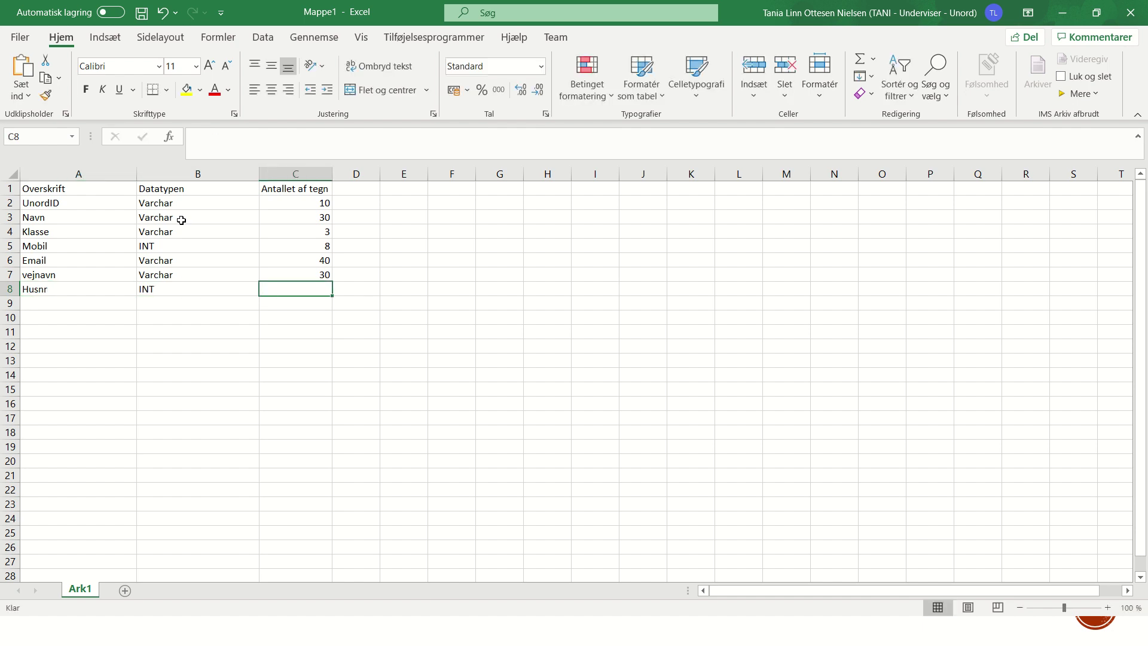
type("4")
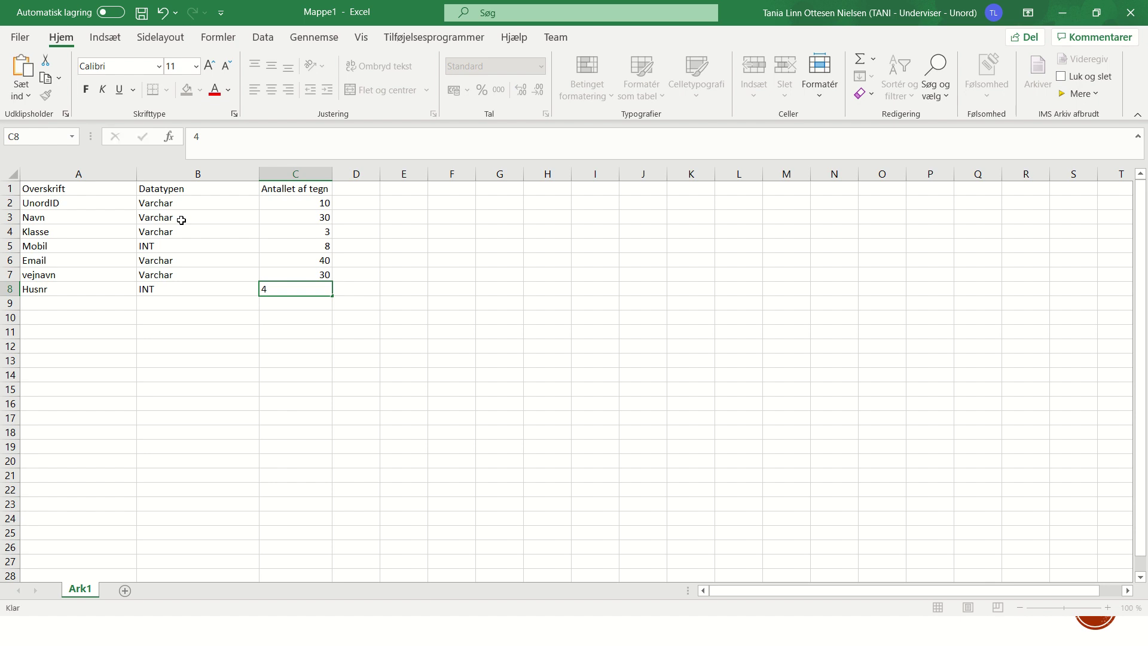
key("Return")
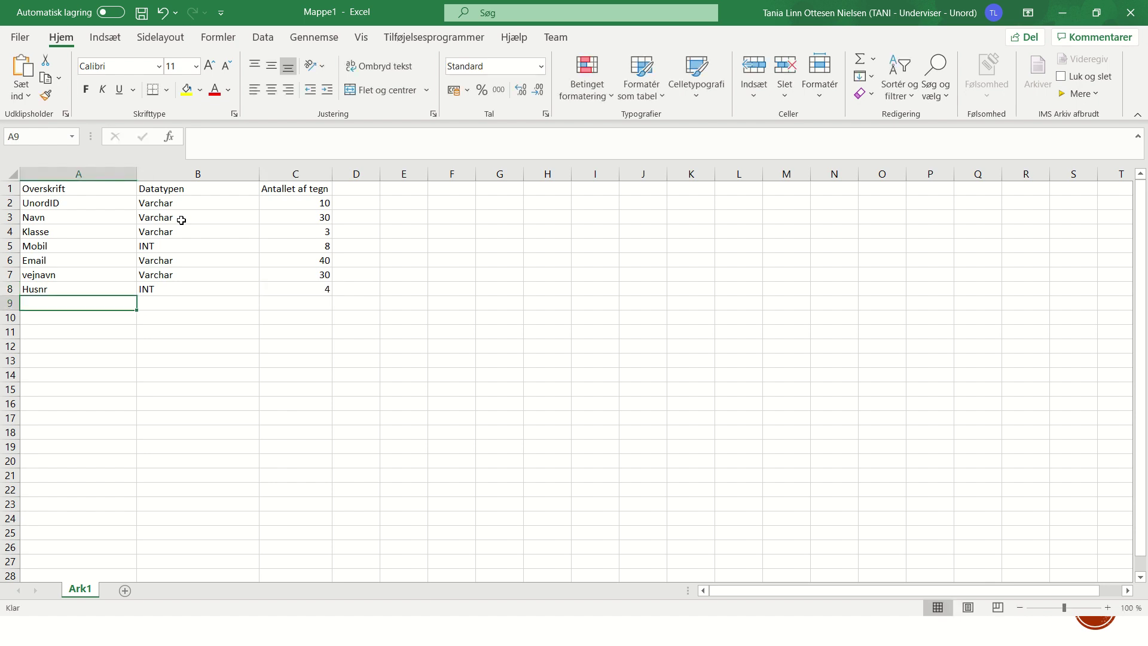
Fill row 9 with the field Postnummer, datatype INT and a length of 4 characters.
type("Postnummer")
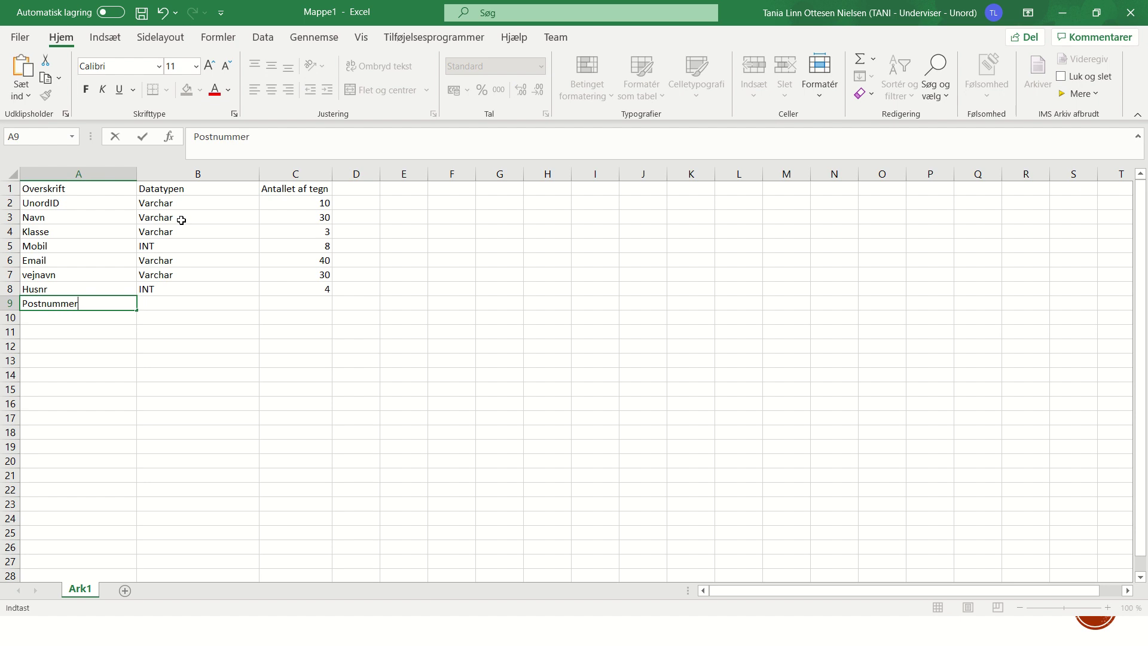
key("Tab")
type("INT")
key("Tab")
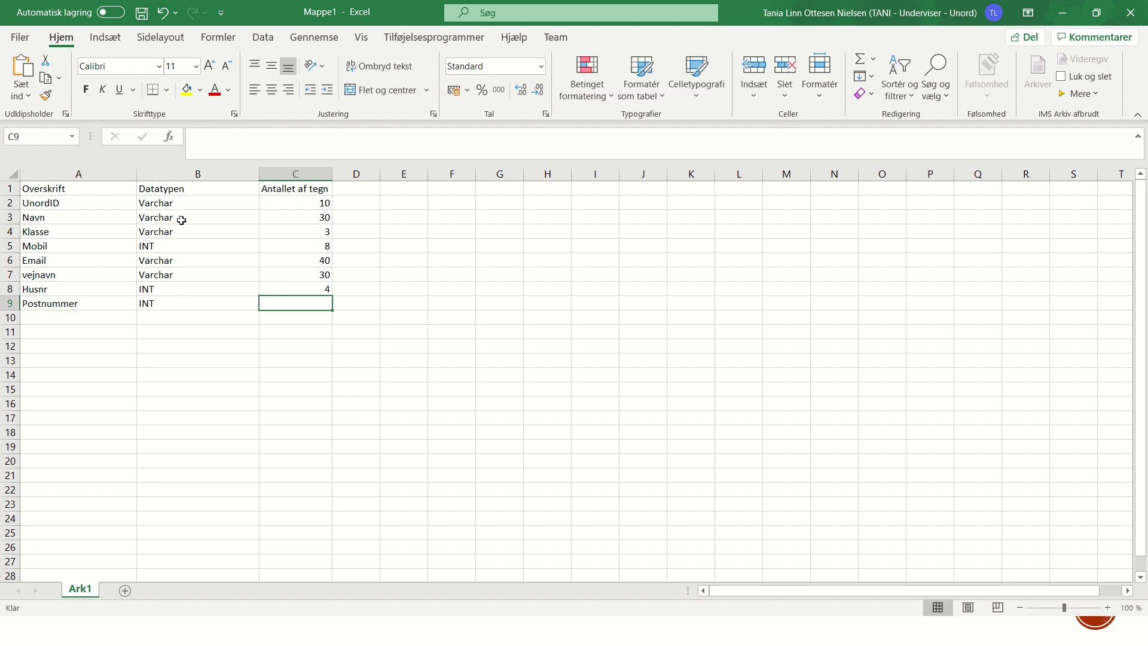
type("4")
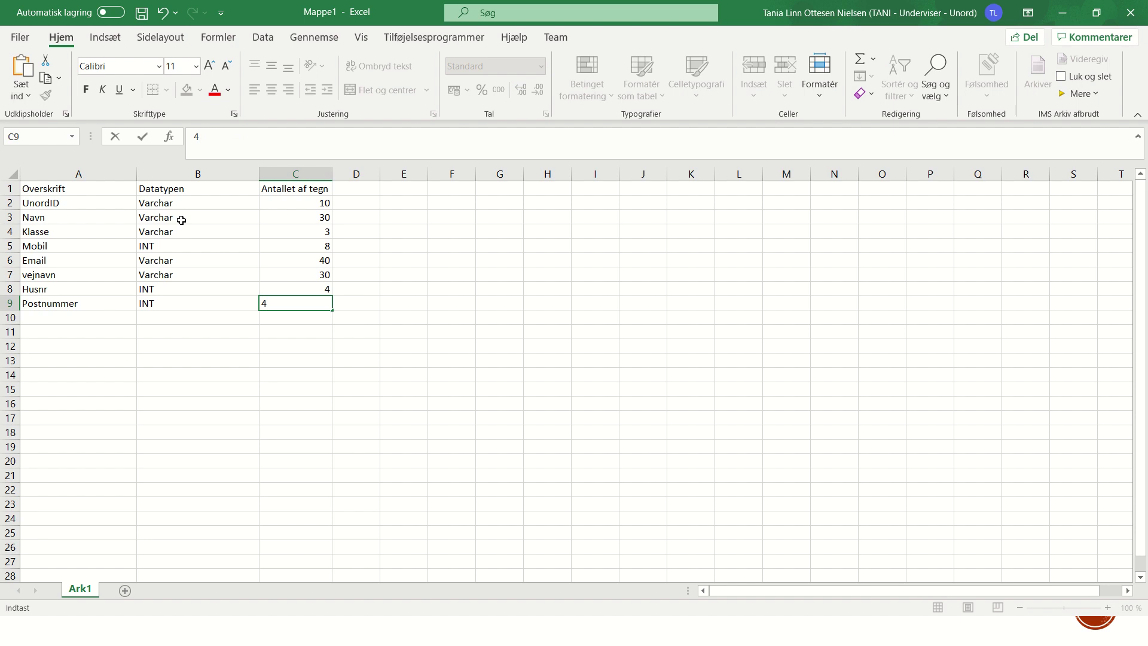
key("Return")
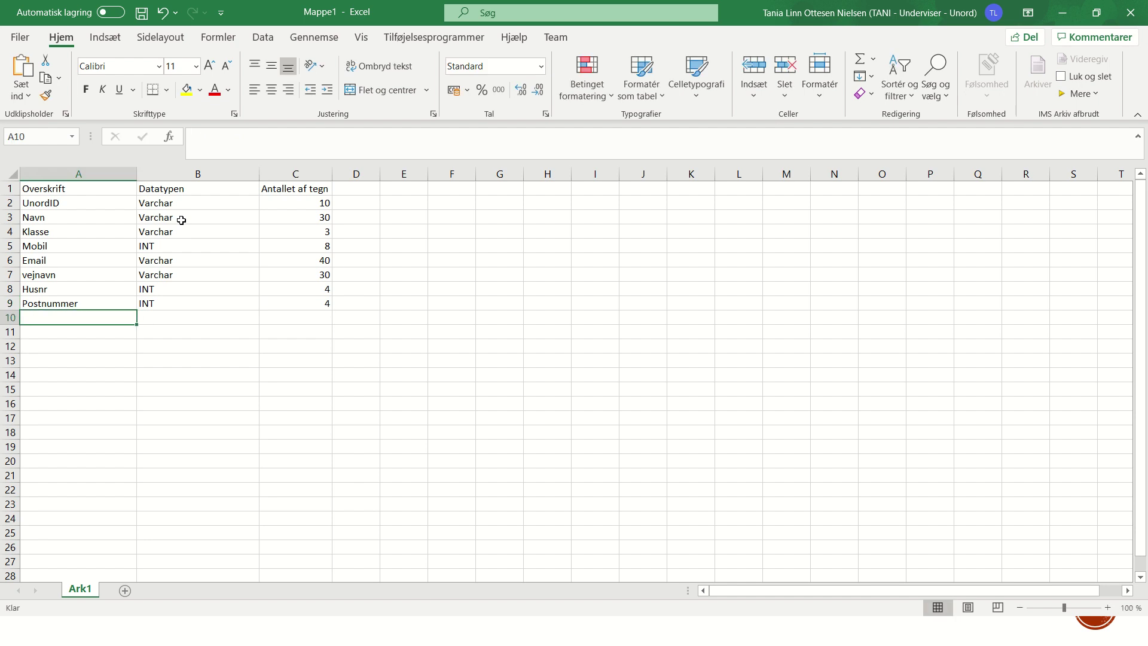
Fill row 10 with the field Bynavn, datatype Varchar and a length of 30 characters.
type("Bynavn")
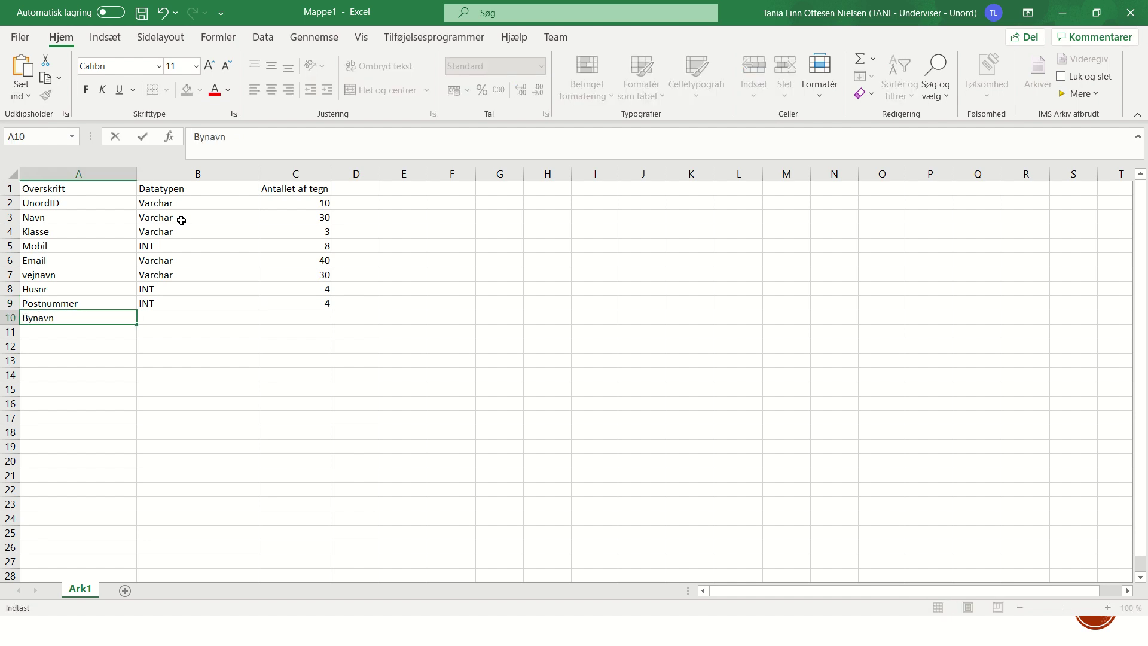
key("Tab")
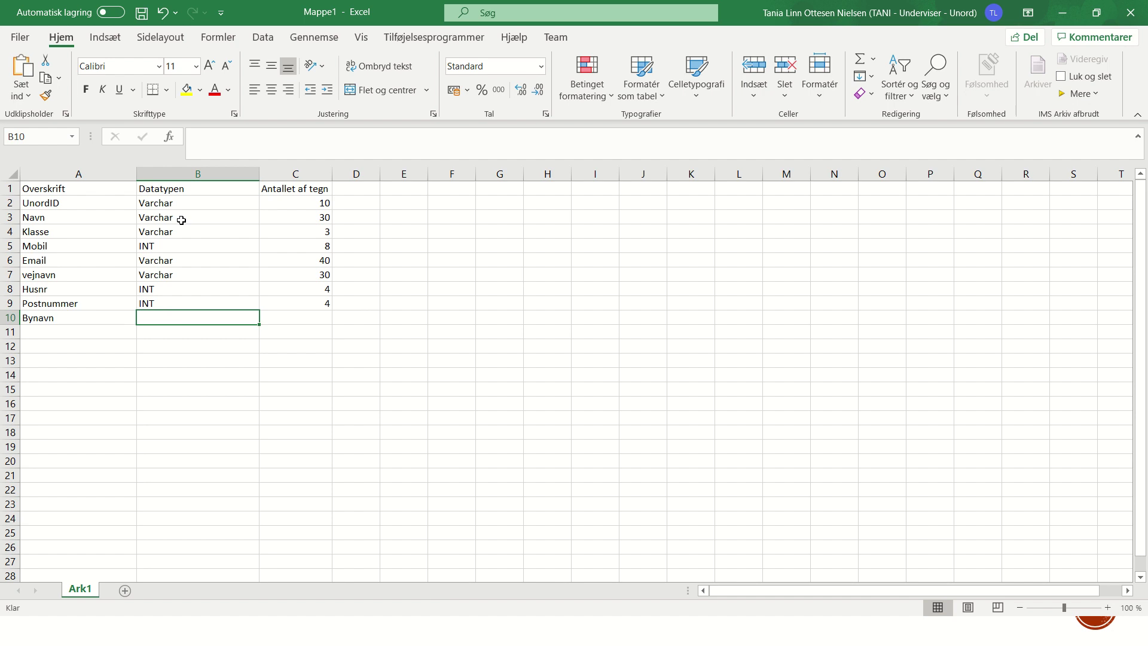
type("Varc")
key("BackSpace")
key("BackSpace")
key("BackSpace")
key("BackSpace")
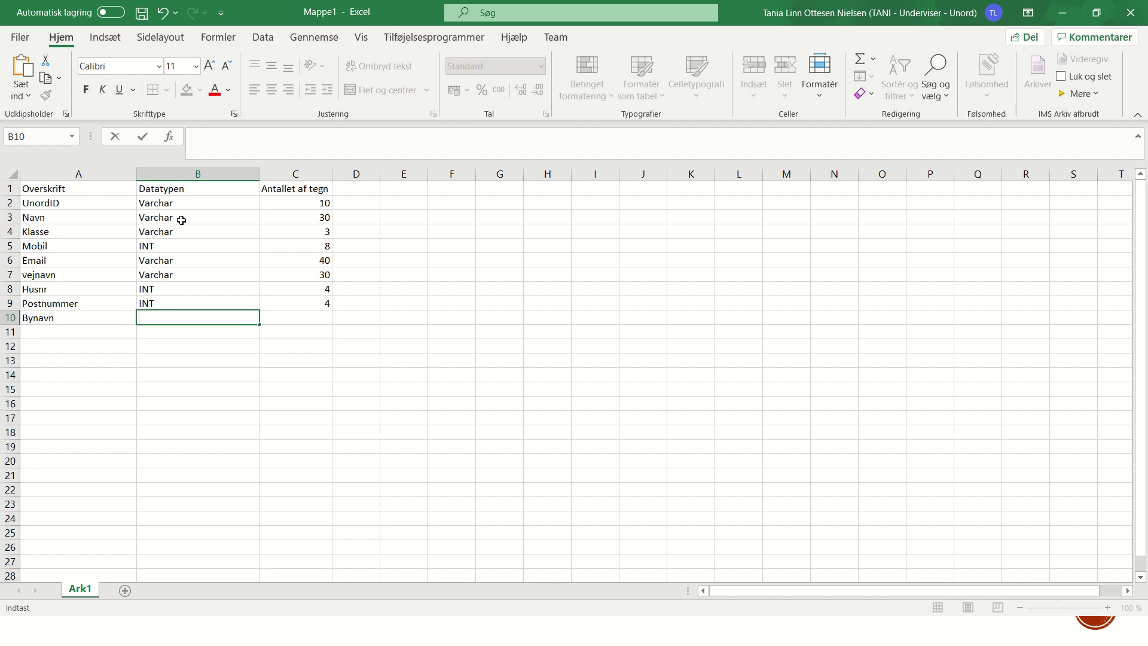
type("Varchar")
key("Tab")
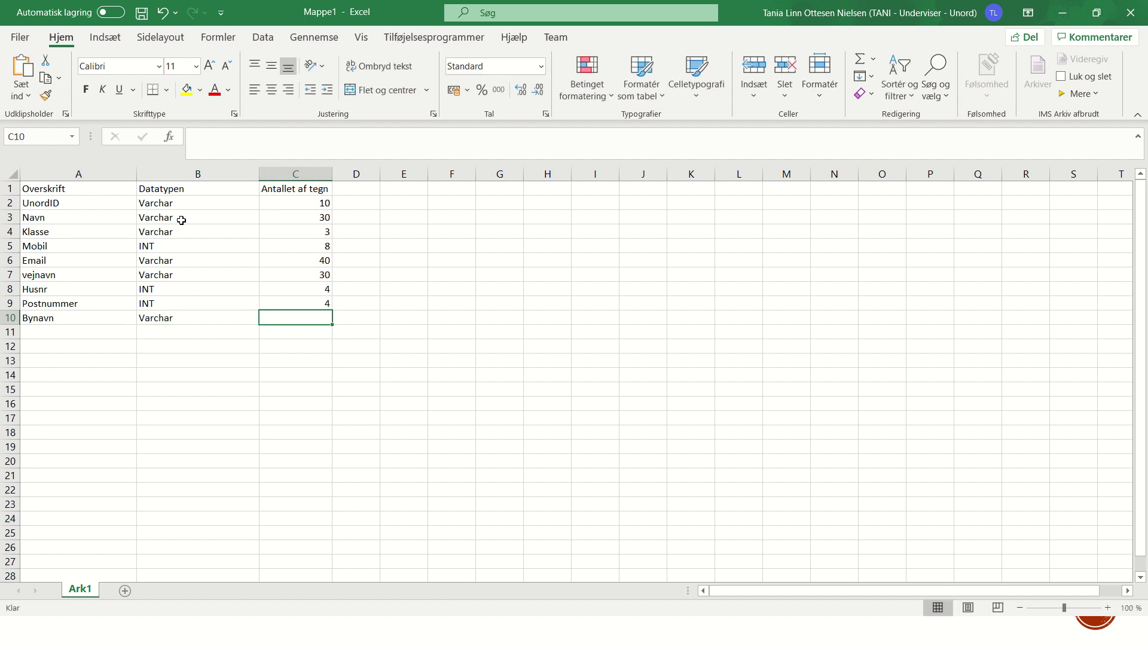
type("30")
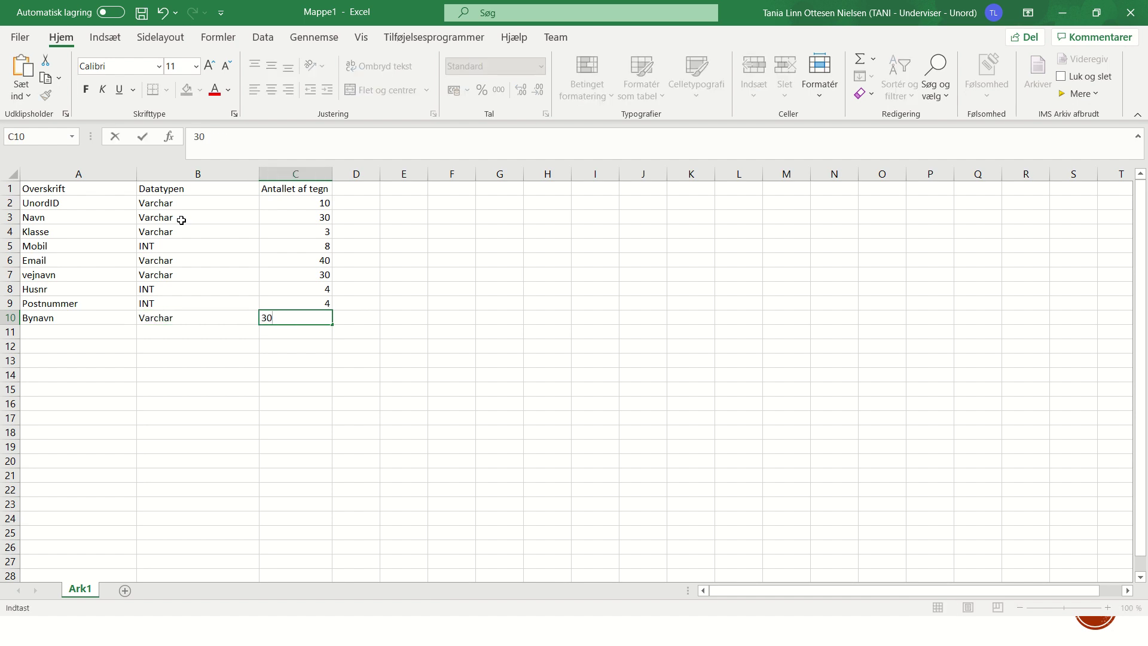
key("Return")
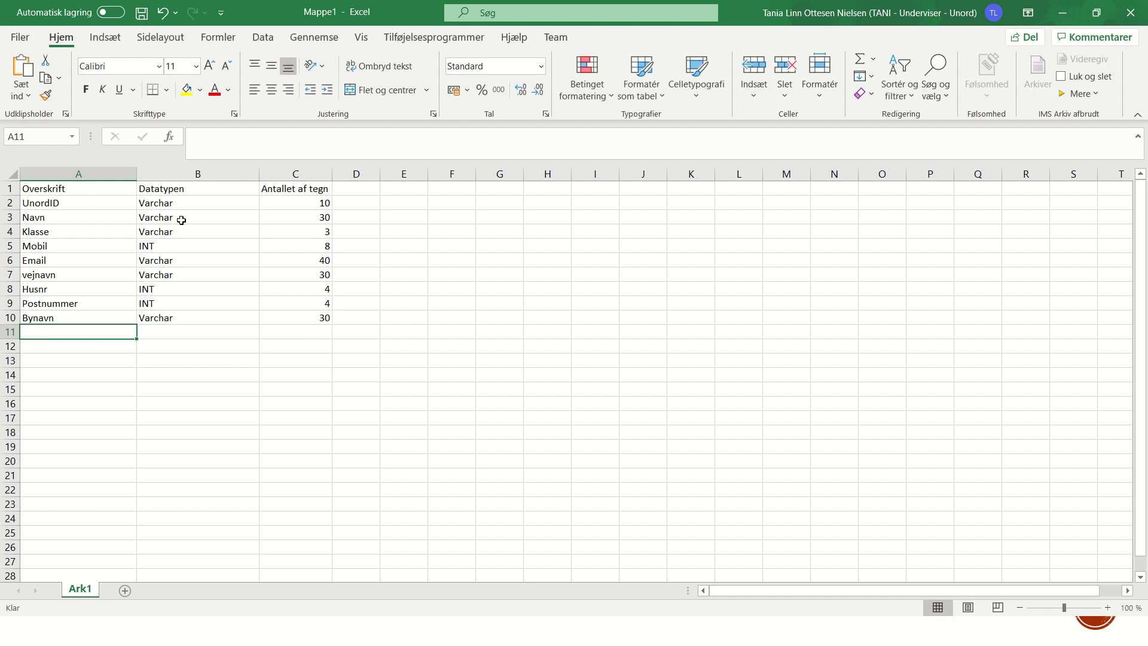
Shade the header cells A1:C1 with a medium blue-grey theme fill colour.
left_click_drag(50, 190, 303, 173)
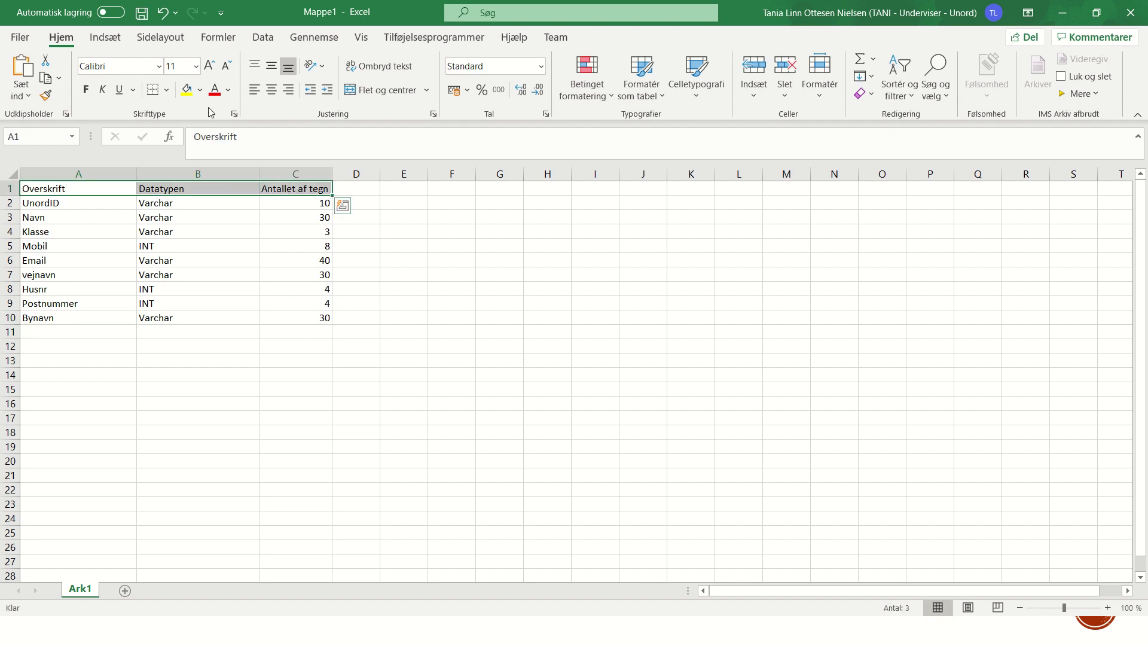
left_click(199, 91)
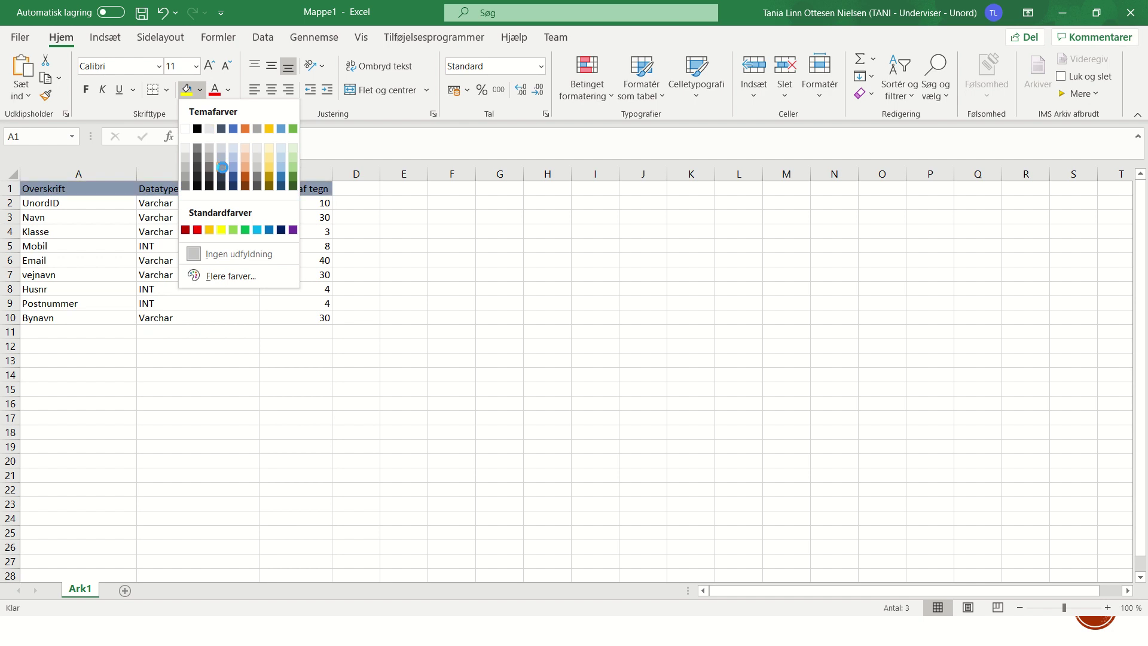
left_click(228, 164)
Apply all borders (Alle kanter) to the whole table A1:C10.
left_click_drag(77, 192, 313, 317)
left_click(167, 89)
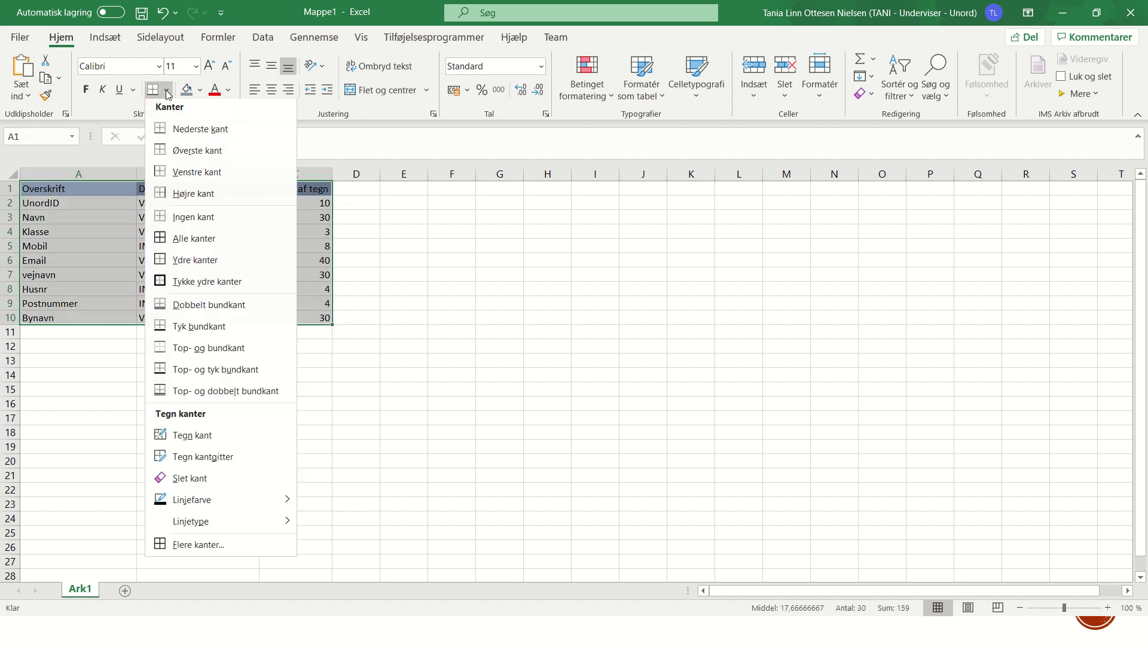
left_click(193, 244)
left_click(468, 304)
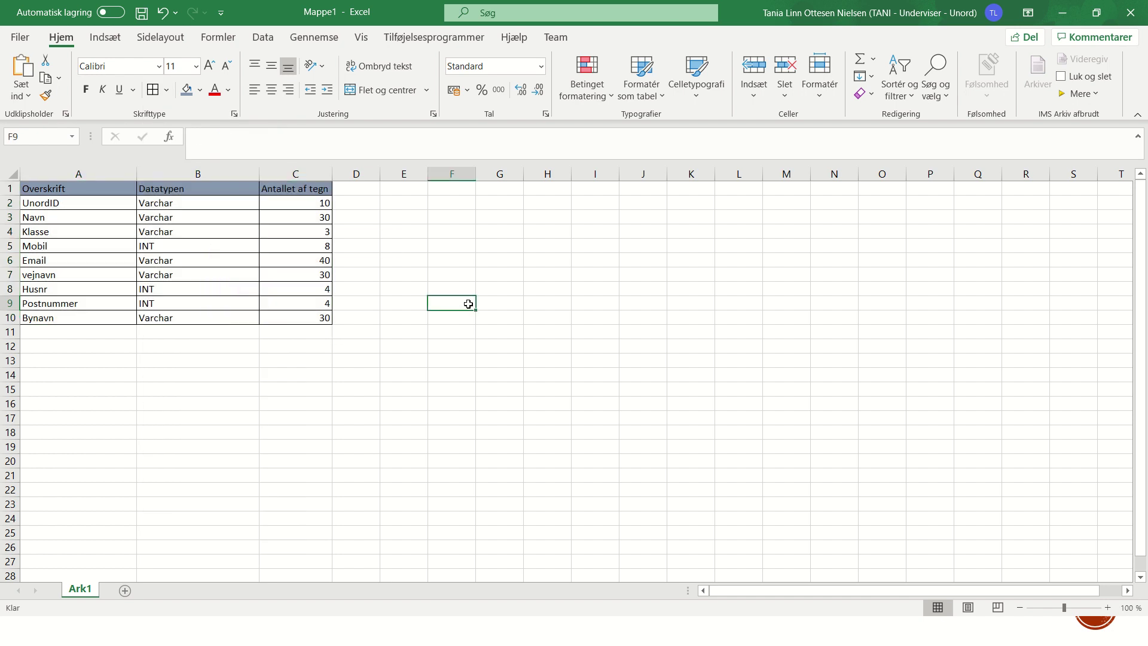